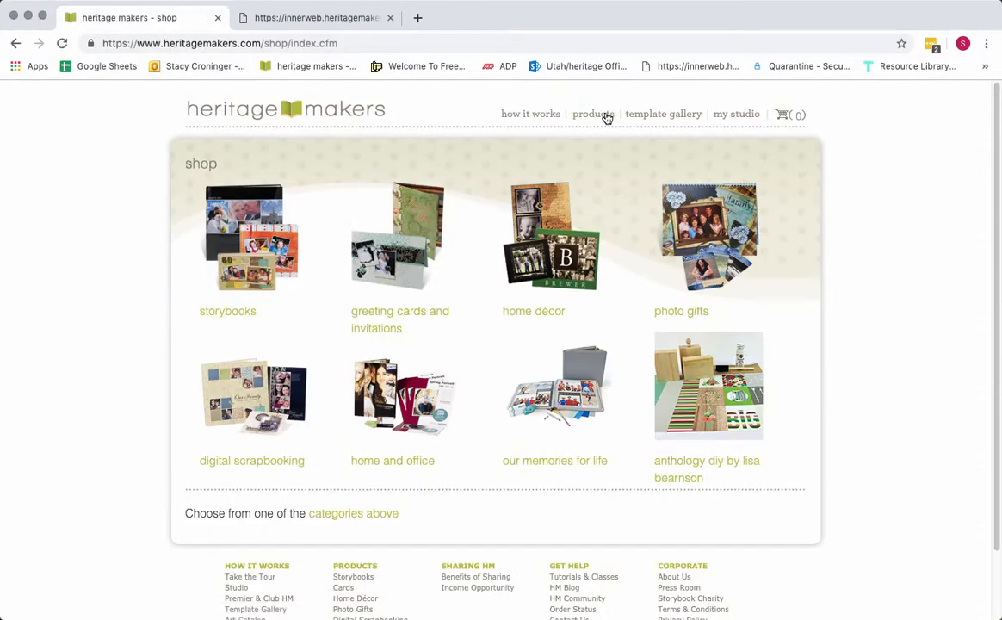
# - Start a new Love Mug project from the photo gifts in the shop
pyautogui.click(706, 381)
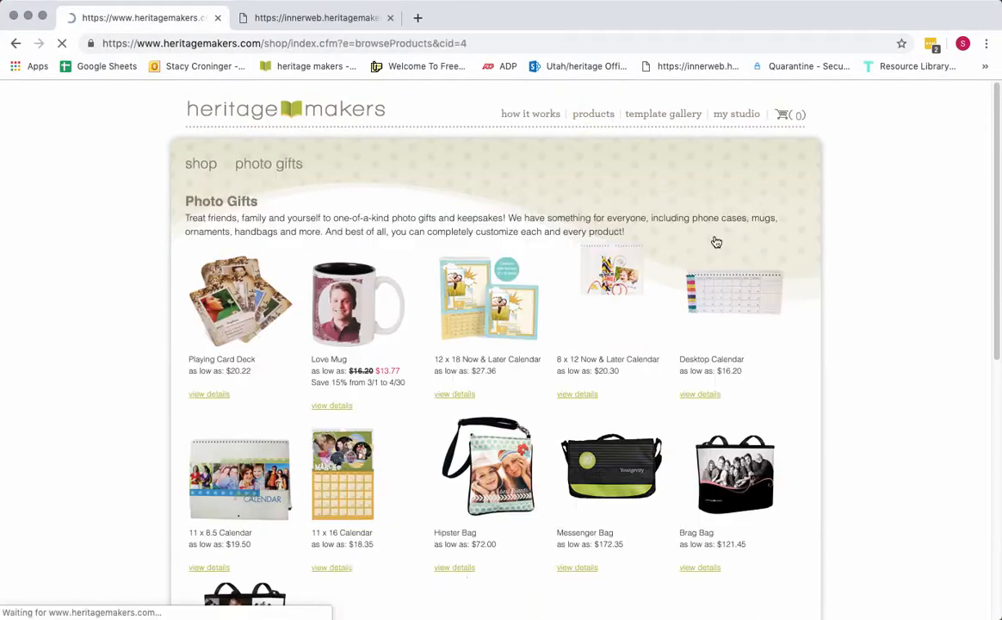
pyautogui.click(338, 294)
pyautogui.click(556, 557)
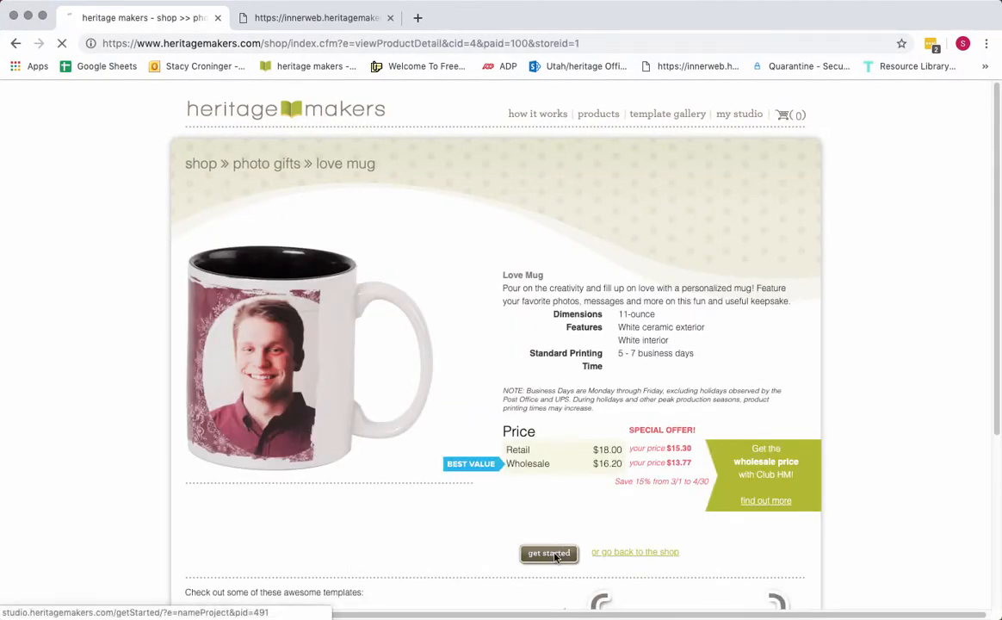
# - Name the new project "Sprinkle Happiness" and open it in the studio editor
pyautogui.click(223, 264)
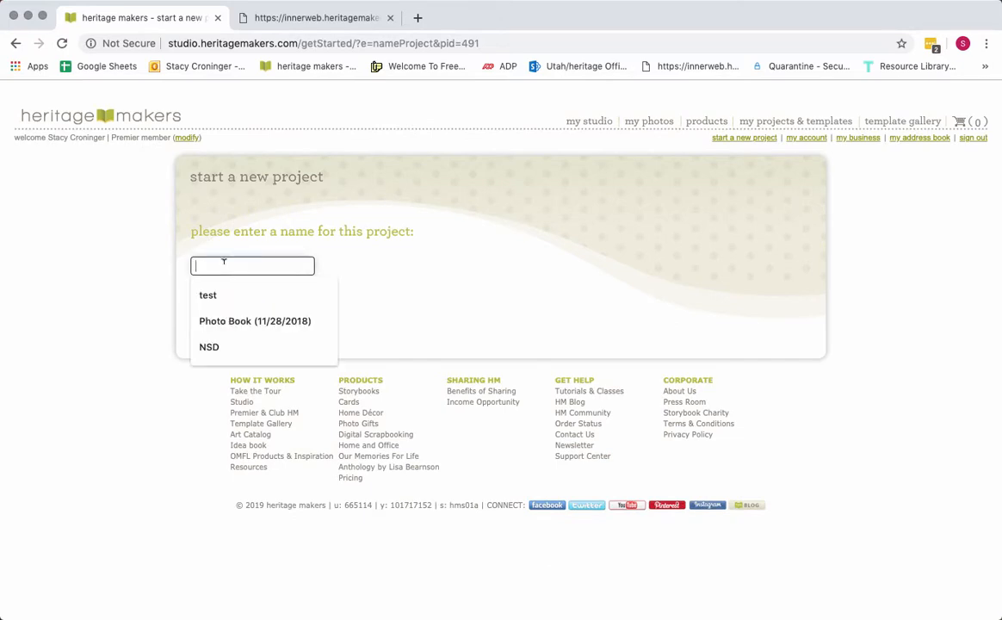
pyautogui.write('Sprinkle Happiness')
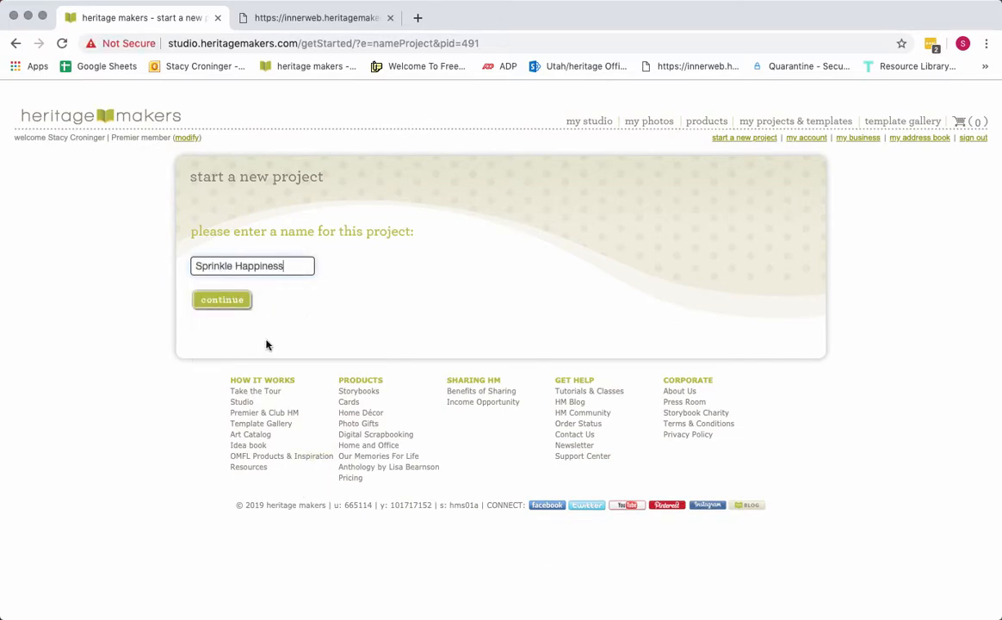
pyautogui.click(226, 300)
pyautogui.click(241, 270)
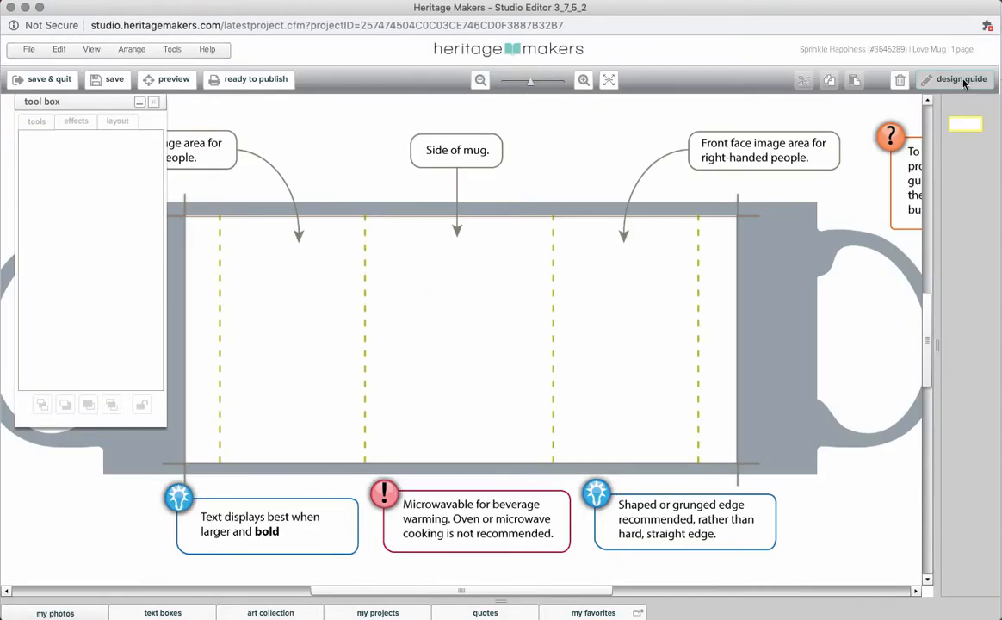
# - Hide the mug's design guide and search the art collection for "sprinkle happiness"
pyautogui.click(962, 80)
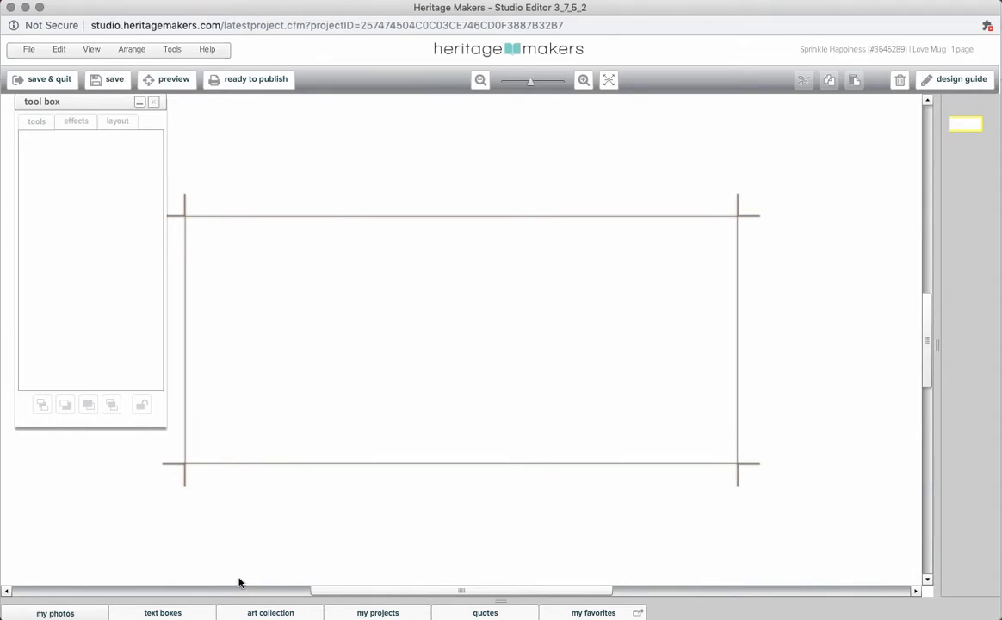
pyautogui.click(271, 612)
pyautogui.click(139, 102)
pyautogui.click(80, 399)
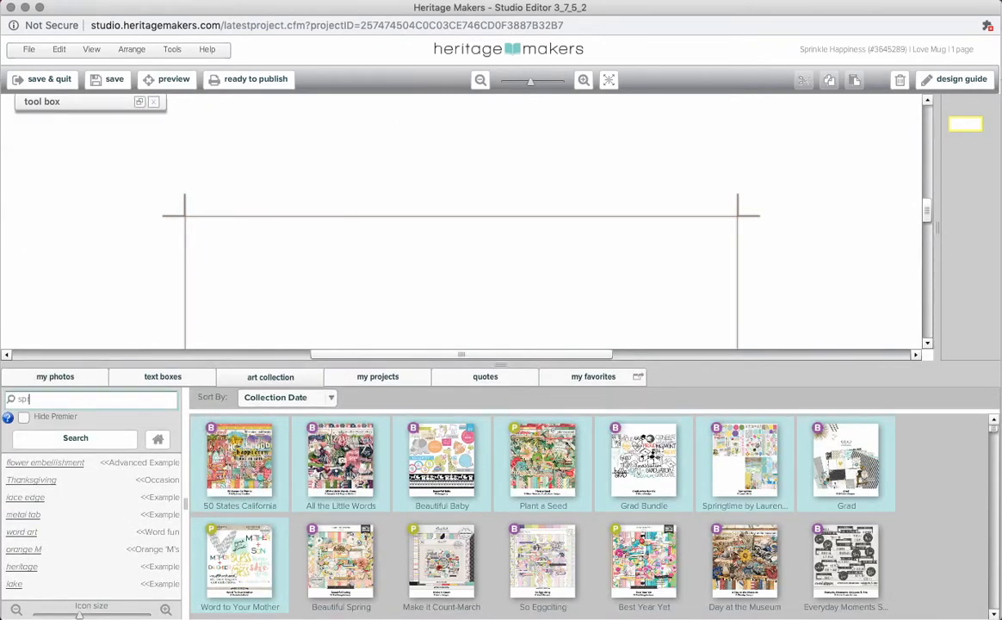
pyautogui.write('sprinkle happiness')
pyautogui.press('Return')
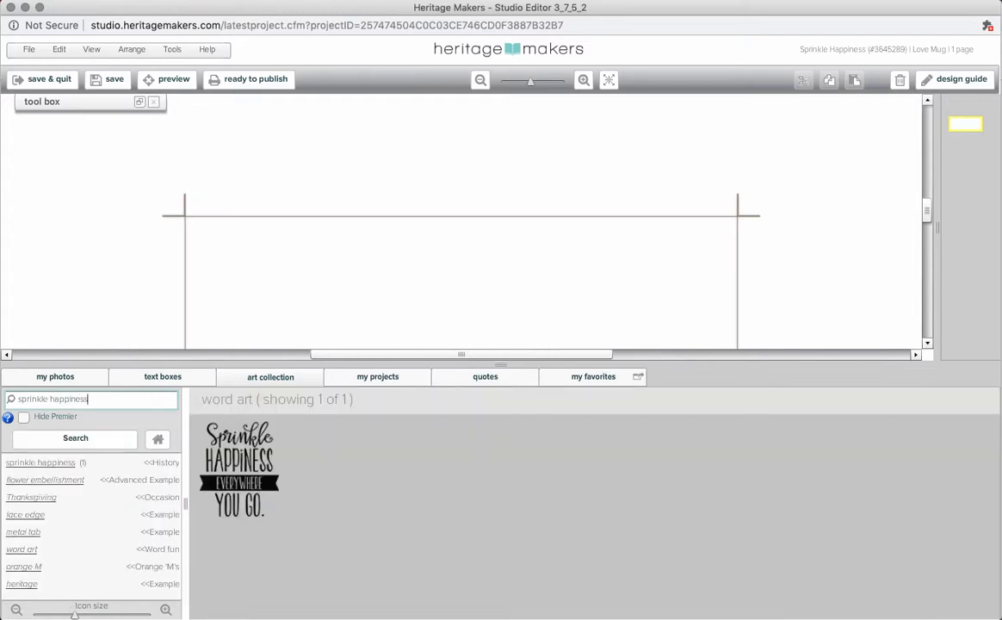
# - Place the "Sprinkle Happiness Everywhere You Go." word art on the mug page and show the design guide
pyautogui.moveTo(248, 476); pyautogui.dragTo(494, 368)
pyautogui.click(501, 365)
pyautogui.click(956, 78)
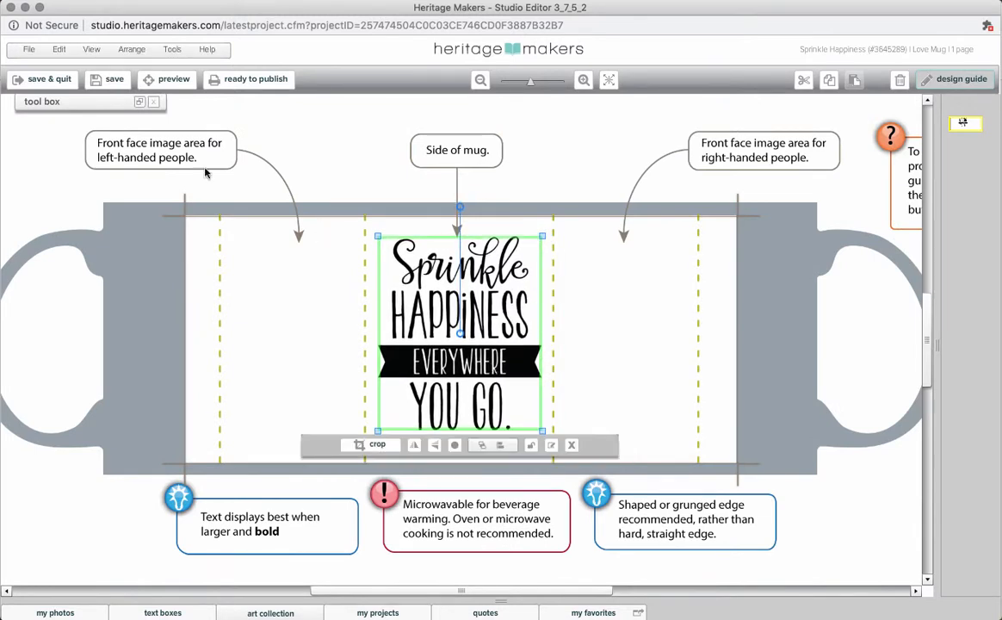
# - Align the word art to the page, centred both horizontally and vertically
pyautogui.click(142, 103)
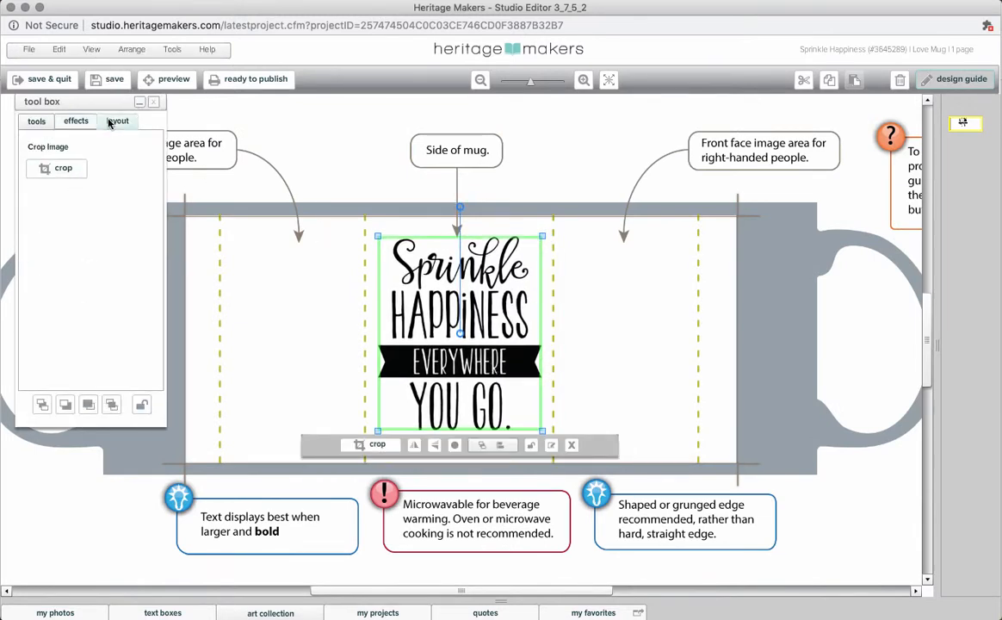
pyautogui.click(117, 121)
pyautogui.click(69, 387)
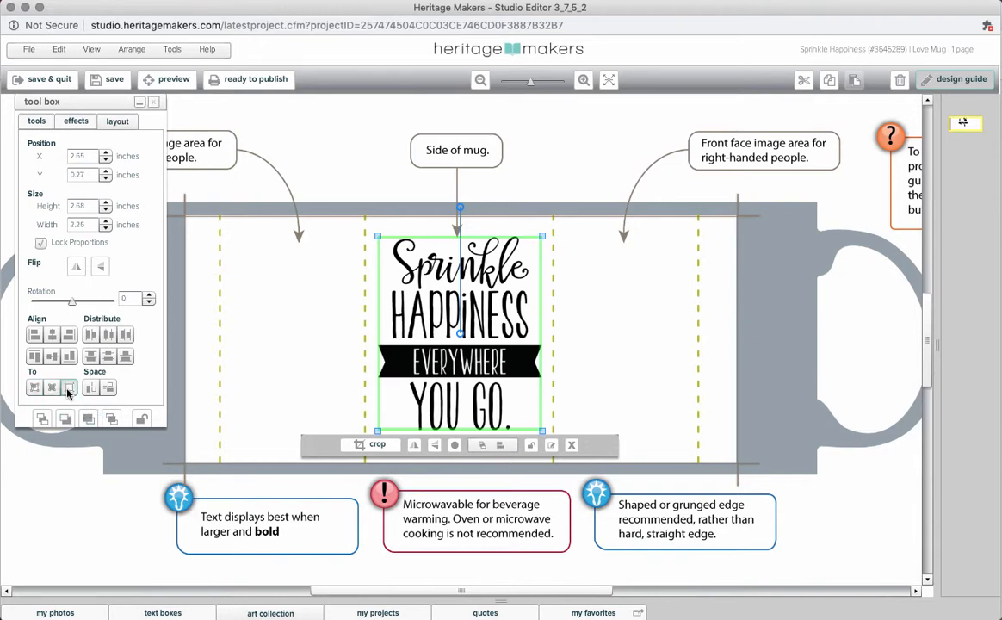
pyautogui.click(51, 335)
pyautogui.click(51, 356)
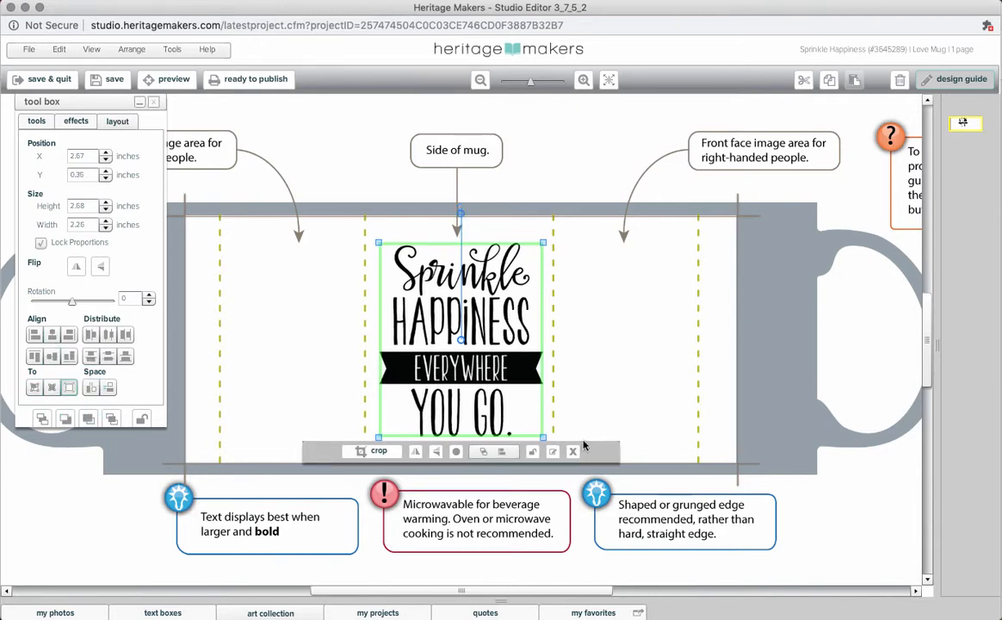
# - Hide the design guide, search the art collection for "shapes" and open the Shapes collection
pyautogui.click(941, 82)
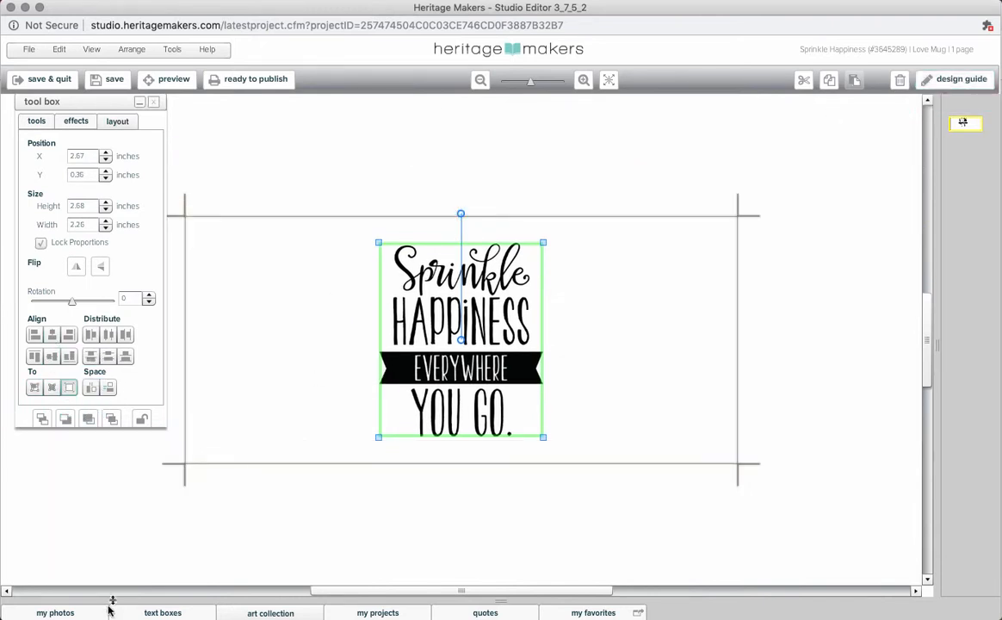
pyautogui.click(139, 102)
pyautogui.click(264, 611)
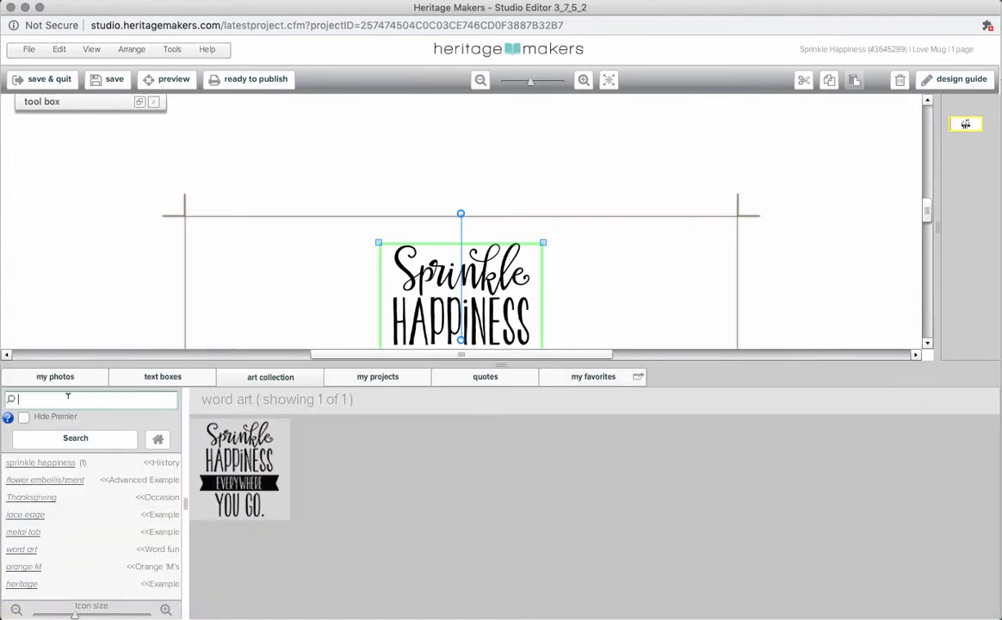
pyautogui.press('Return')
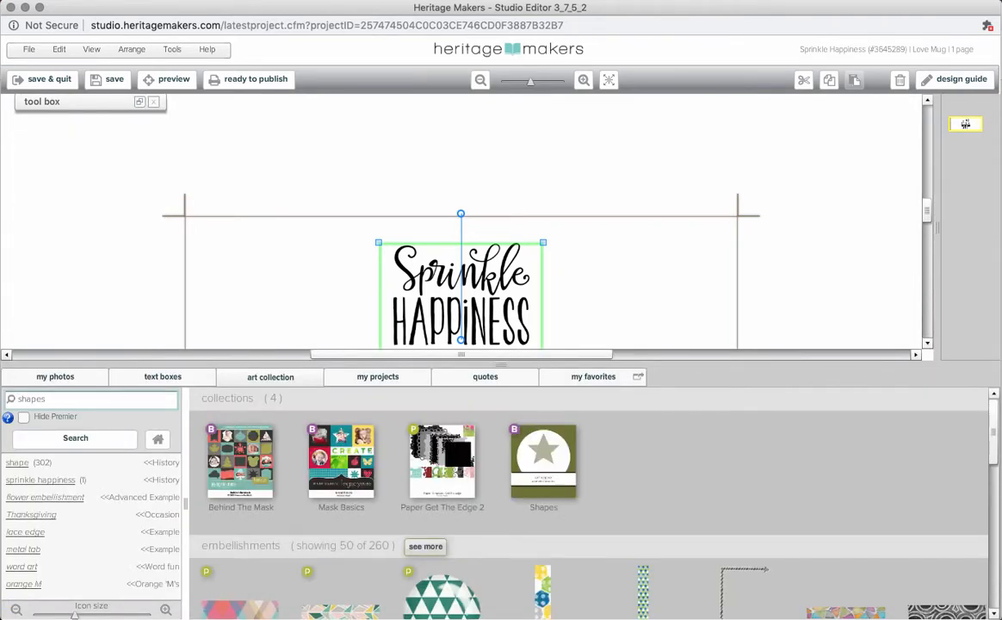
pyautogui.click(545, 454)
# - Place the black square, about 3.6 inches wide, over the right part of the mug page
pyautogui.click(521, 452)
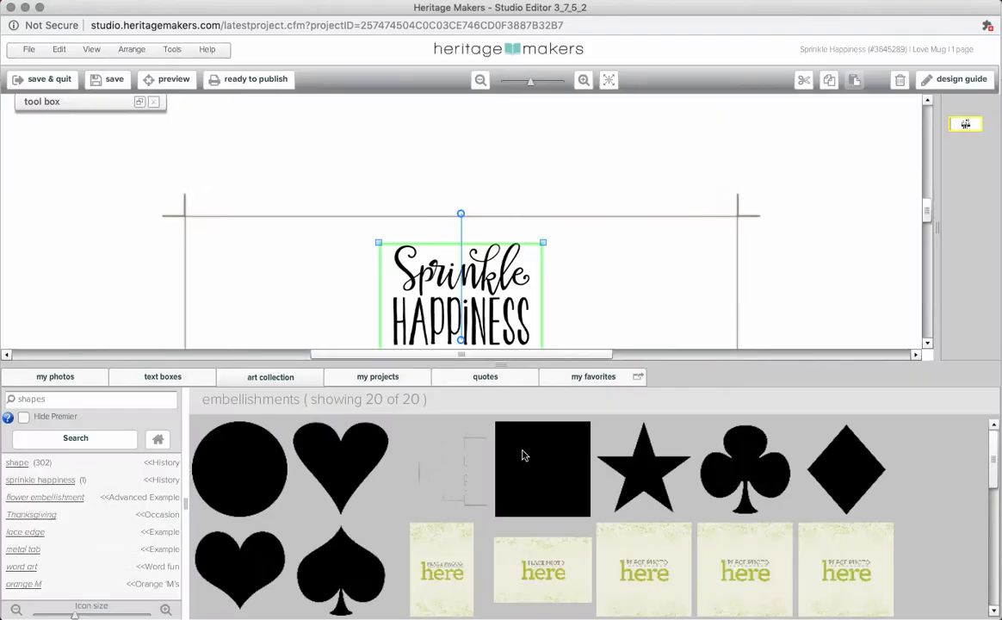
pyautogui.moveTo(993, 476)
pyautogui.mouseDown()
pyautogui.moveTo(995, 543)
pyautogui.moveTo(991, 471)
pyautogui.mouseUp()
pyautogui.click(618, 447)
pyautogui.moveTo(528, 471); pyautogui.dragTo(641, 288)
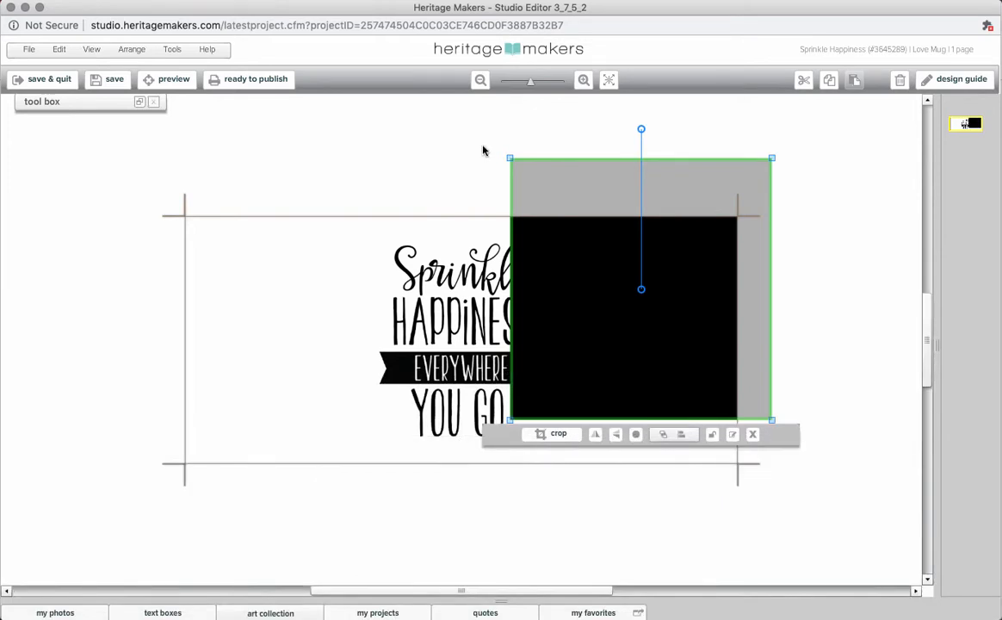
# - Resize the black square to about 0.39 inches high and 0.1 inches wide, with Lock Proportions off for the width
pyautogui.click(139, 102)
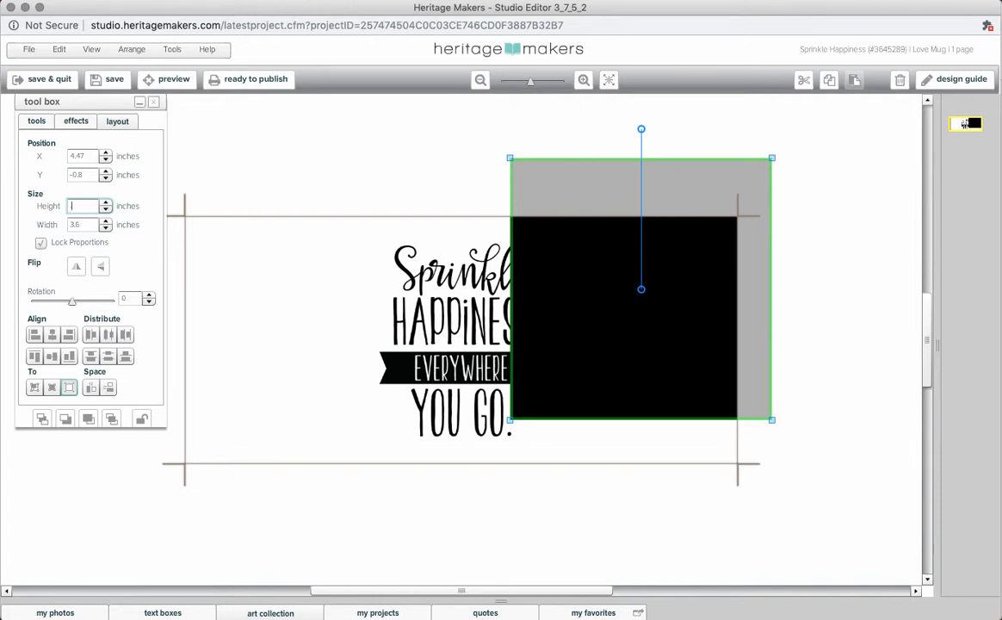
pyautogui.press('Return')
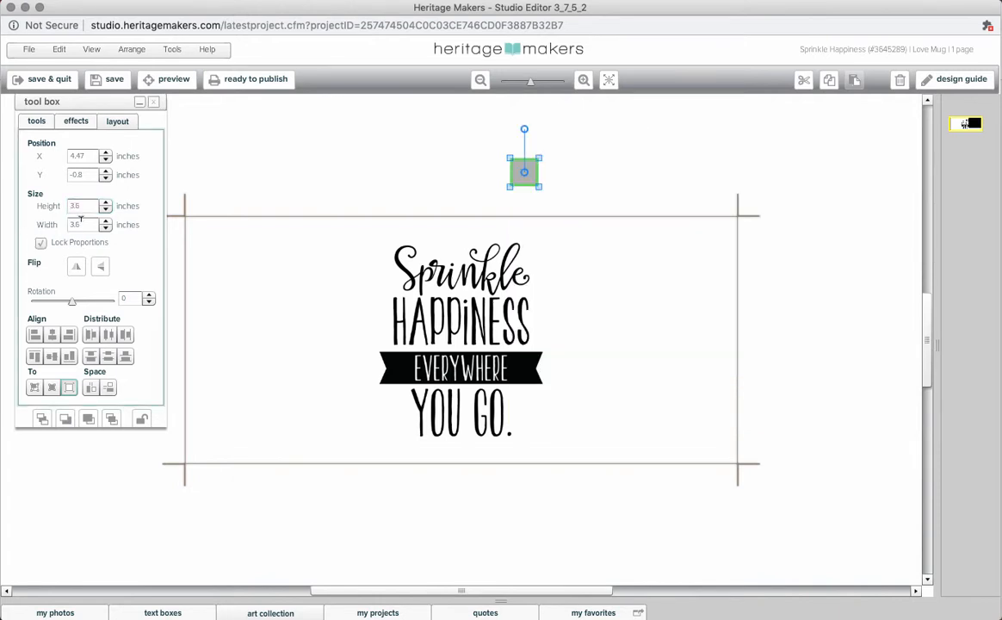
pyautogui.click(80, 223)
pyautogui.moveTo(81, 224); pyautogui.dragTo(57, 219)
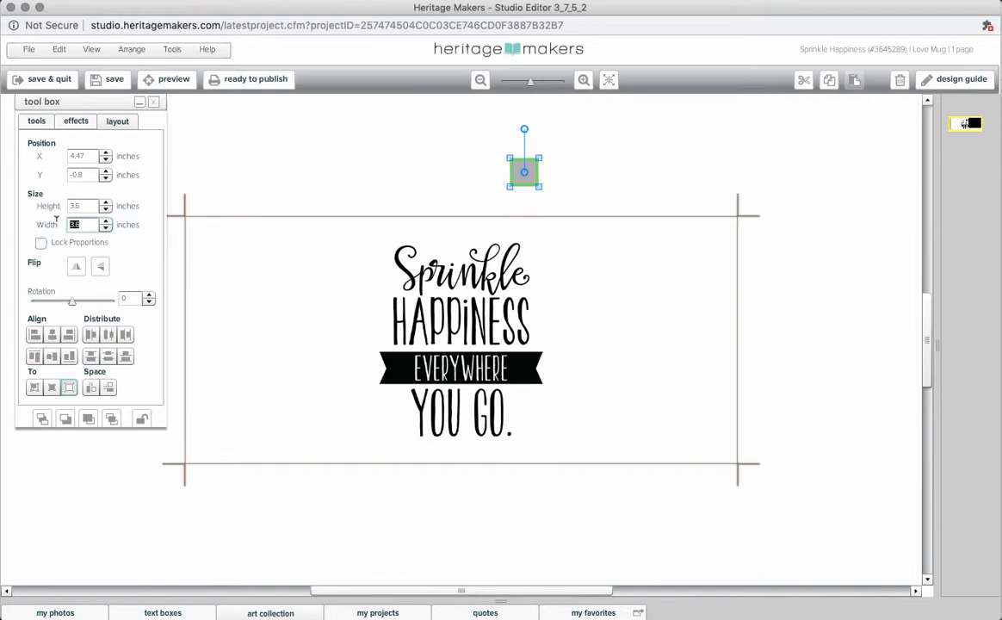
pyautogui.press('Return')
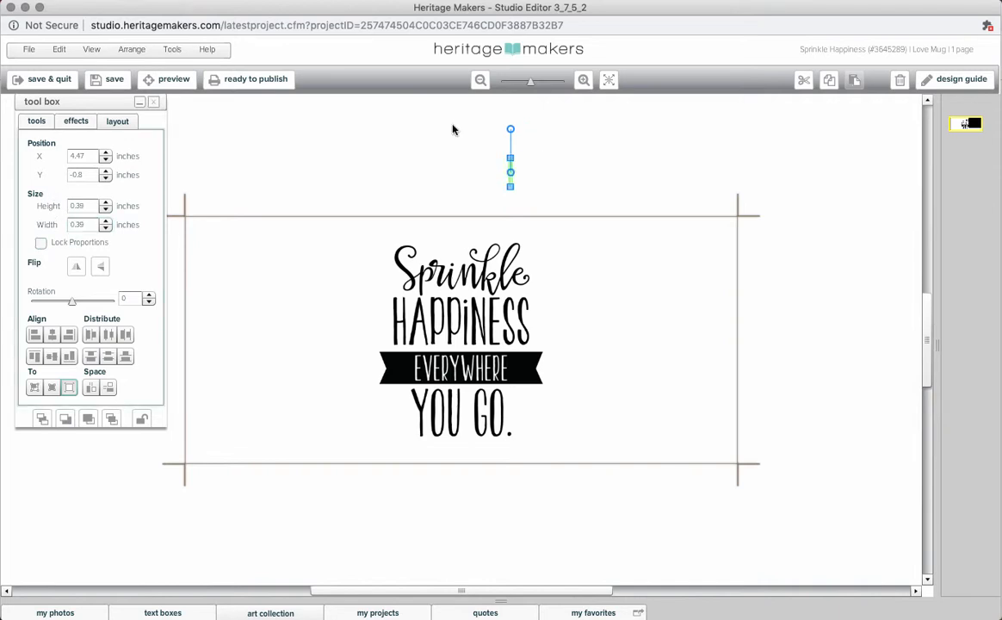
# - Move the thin black bar to the right of "YOU GO." and set its Round Corners effect to 4
pyautogui.click(584, 80)
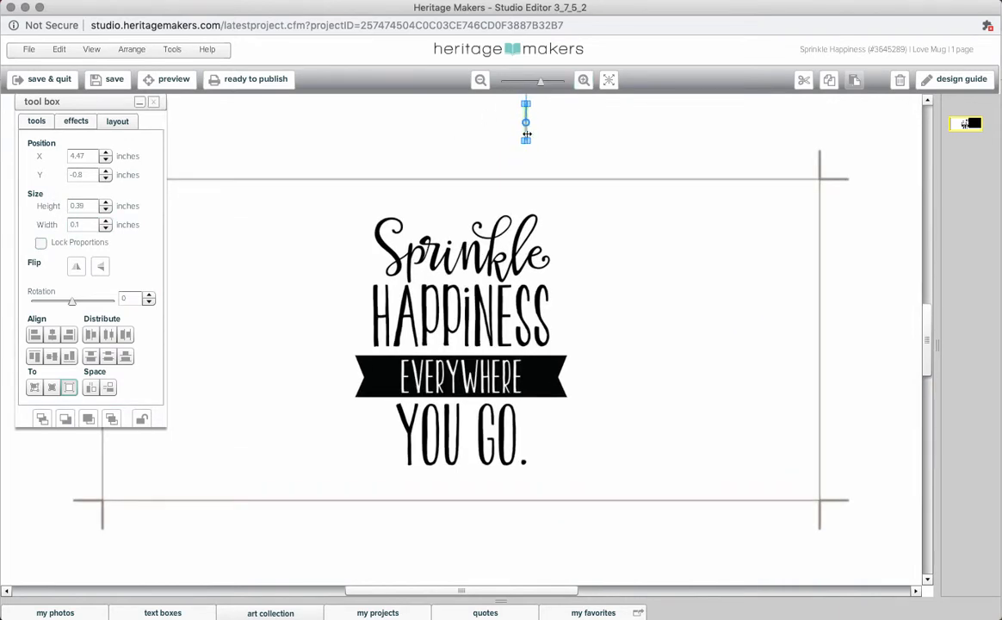
pyautogui.moveTo(527, 134); pyautogui.dragTo(636, 432)
pyautogui.click(584, 82)
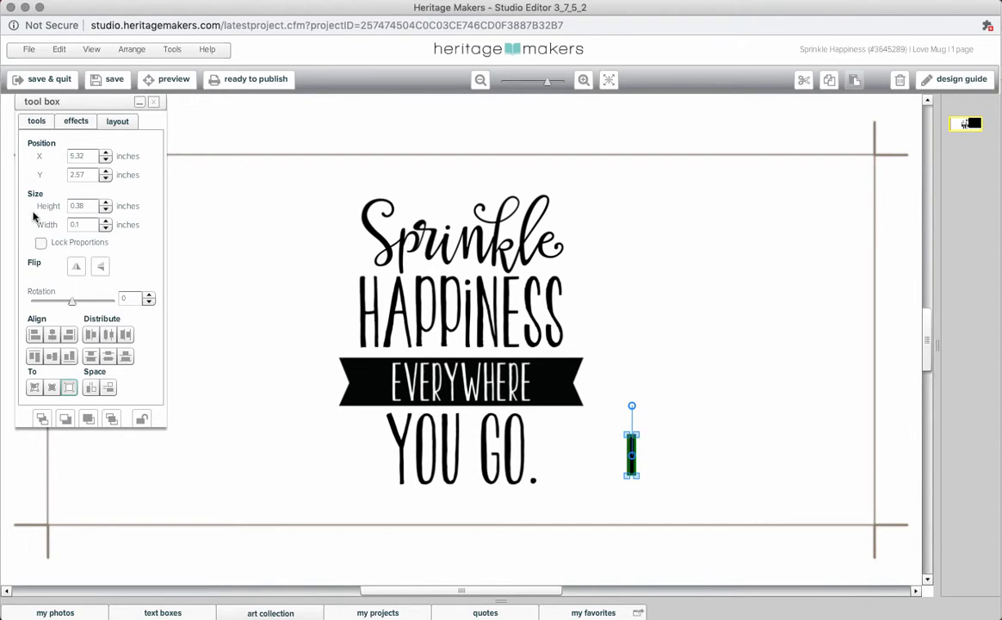
pyautogui.click(71, 123)
pyautogui.moveTo(30, 206); pyautogui.dragTo(48, 208)
pyautogui.click(584, 80)
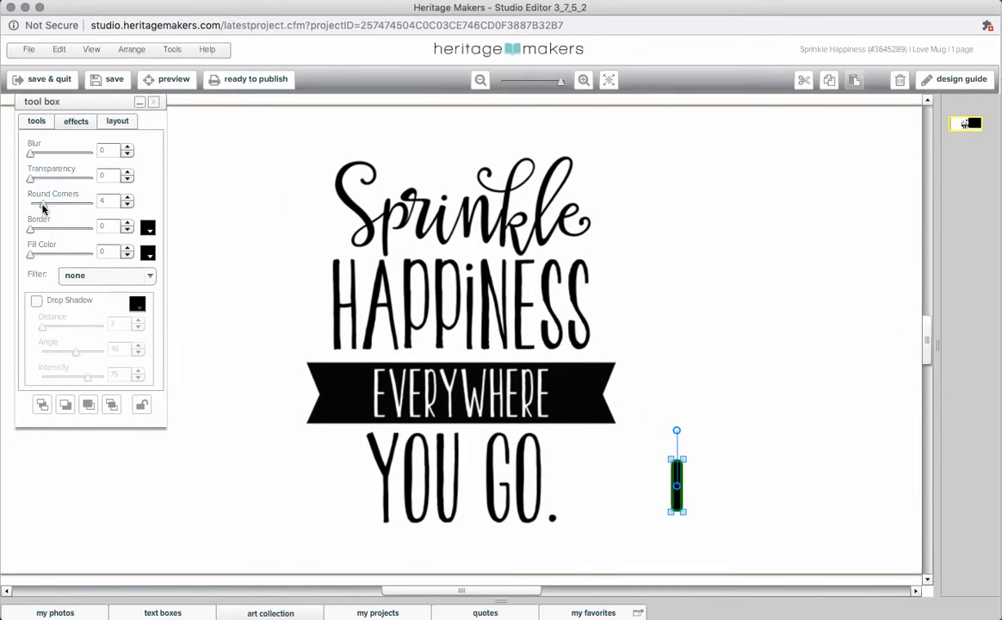
# - Copy the rounded bar, paste two copies and place them side by side to the right of the "EVERYWHERE" banner
pyautogui.click(59, 49)
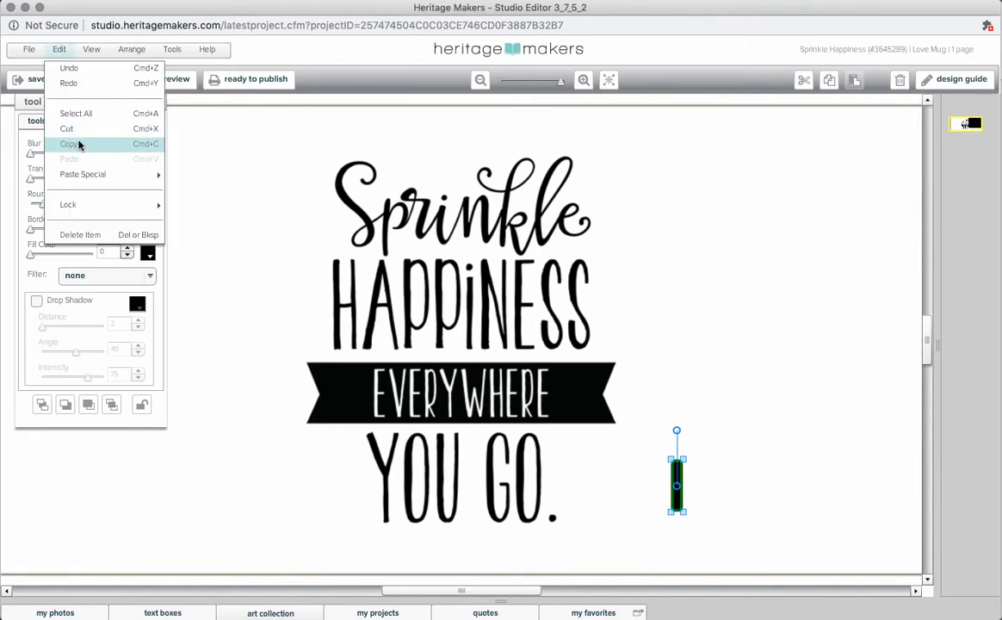
pyautogui.click(79, 144)
pyautogui.click(59, 49)
pyautogui.click(79, 156)
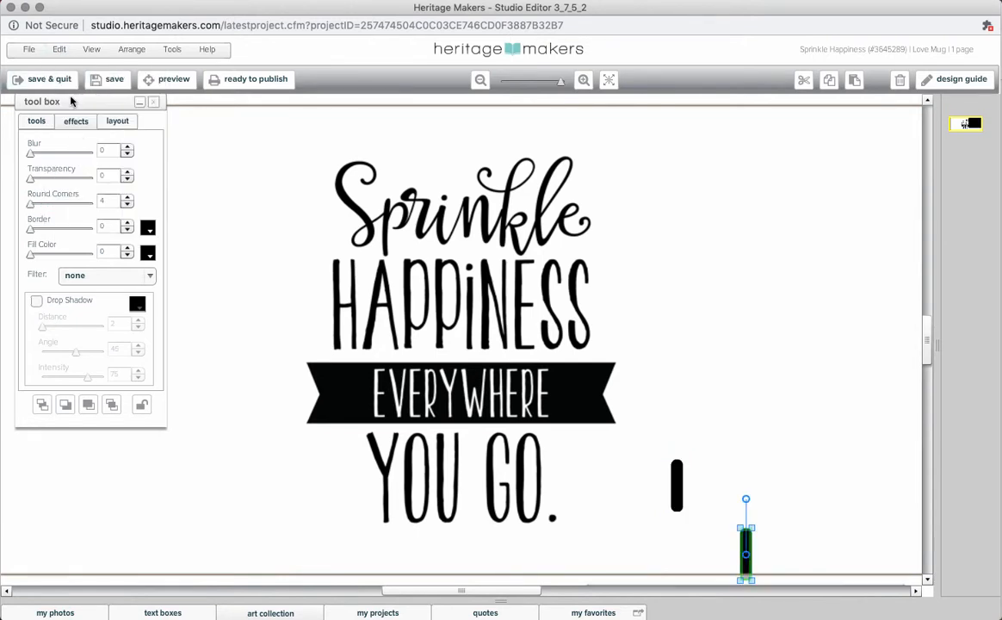
pyautogui.click(58, 49)
pyautogui.click(60, 52)
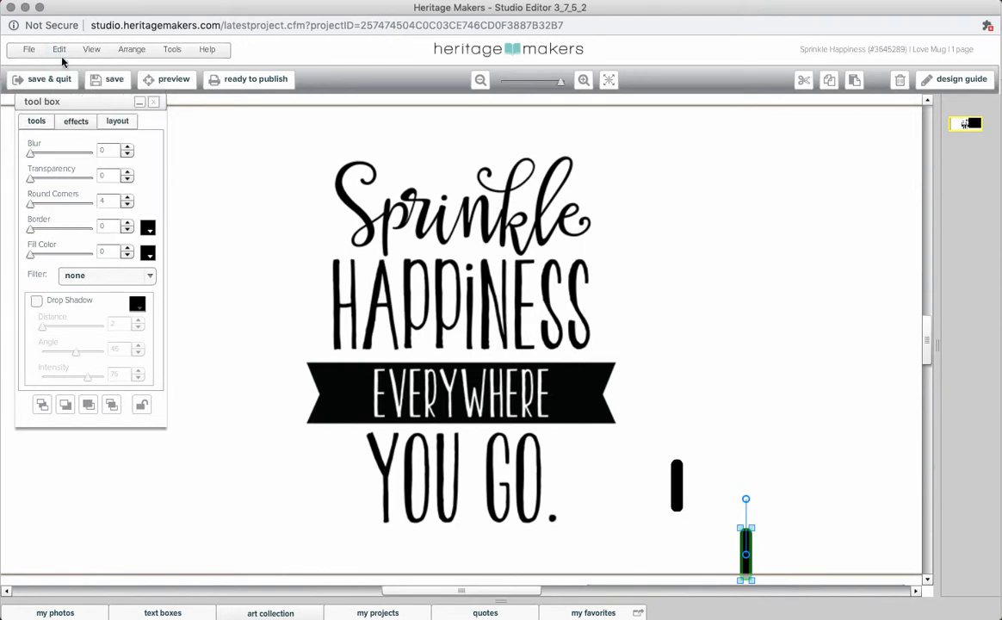
pyautogui.moveTo(745, 543); pyautogui.dragTo(732, 391)
pyautogui.click(745, 542)
pyautogui.moveTo(746, 543); pyautogui.dragTo(794, 384)
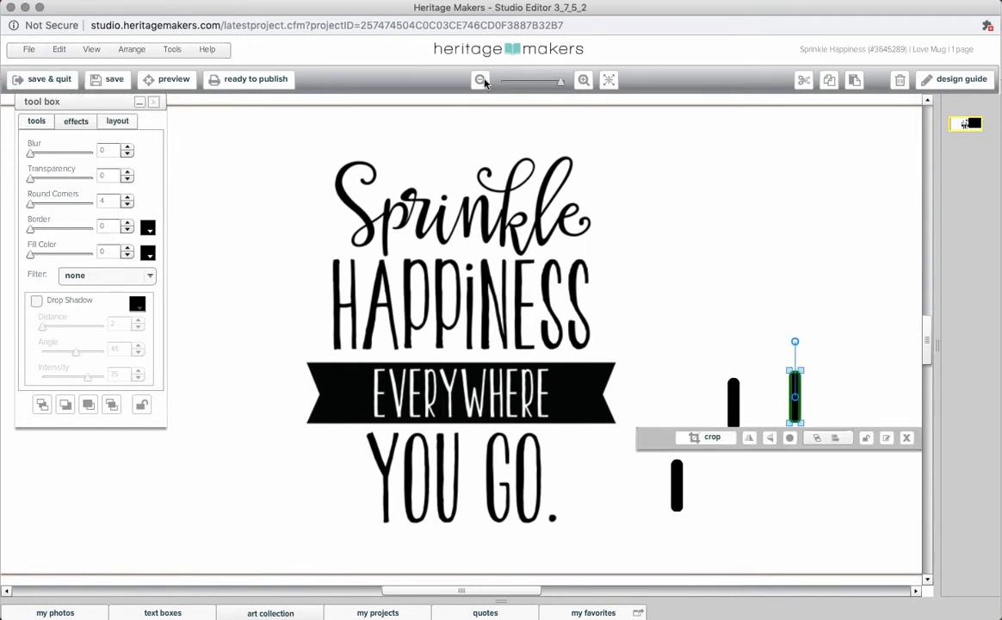
# - Paste four more copies of the bar and spread them among the bars to the right of the word art
pyautogui.click(91, 49)
pyautogui.click(105, 83)
pyautogui.click(58, 49)
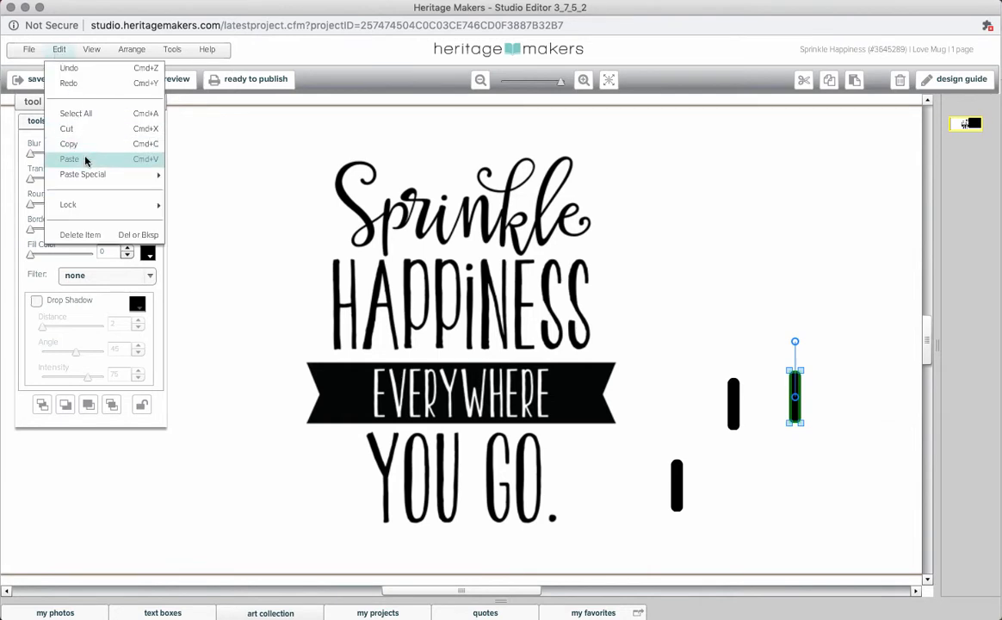
pyautogui.click(69, 159)
pyautogui.click(58, 49)
pyautogui.click(79, 159)
pyautogui.click(61, 53)
pyautogui.click(84, 160)
pyautogui.click(61, 53)
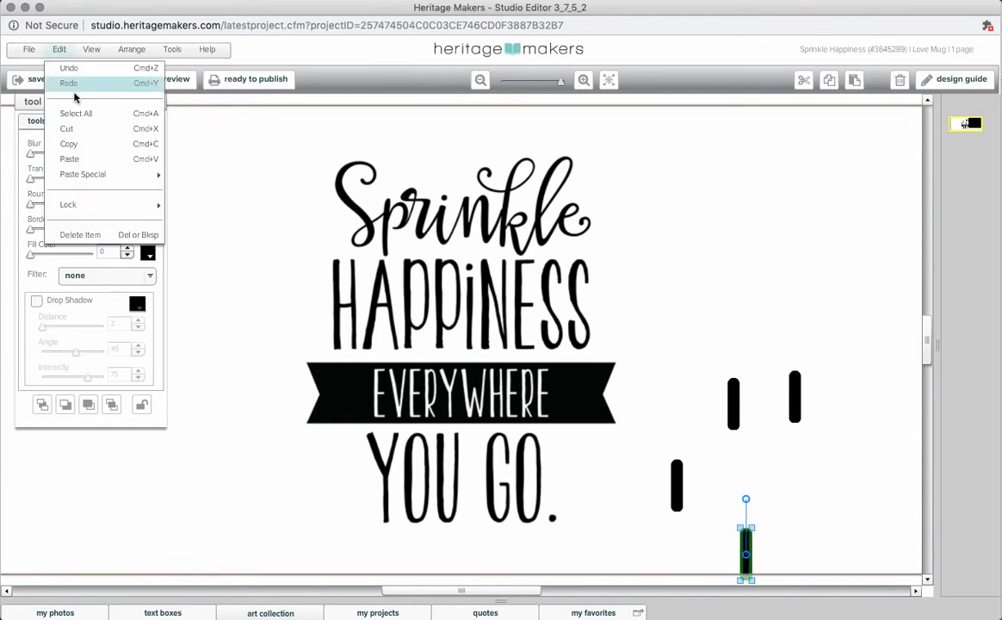
pyautogui.click(79, 159)
pyautogui.moveTo(742, 542); pyautogui.dragTo(613, 498)
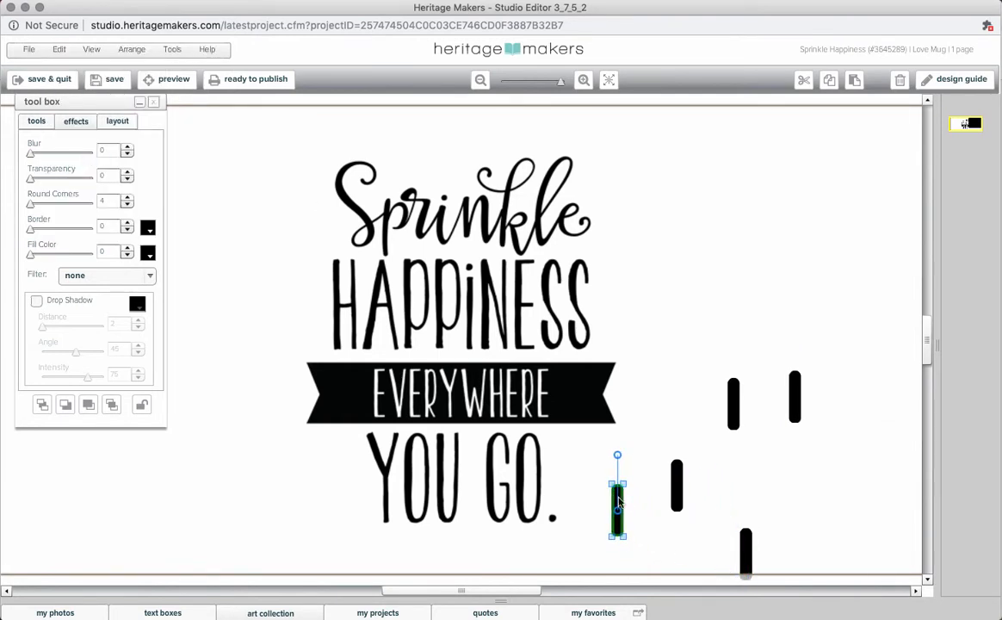
pyautogui.click(745, 542)
pyautogui.moveTo(746, 543); pyautogui.dragTo(770, 478)
# - Paste three more copies of the rounded bar onto the mug page
pyautogui.click(59, 49)
pyautogui.click(74, 158)
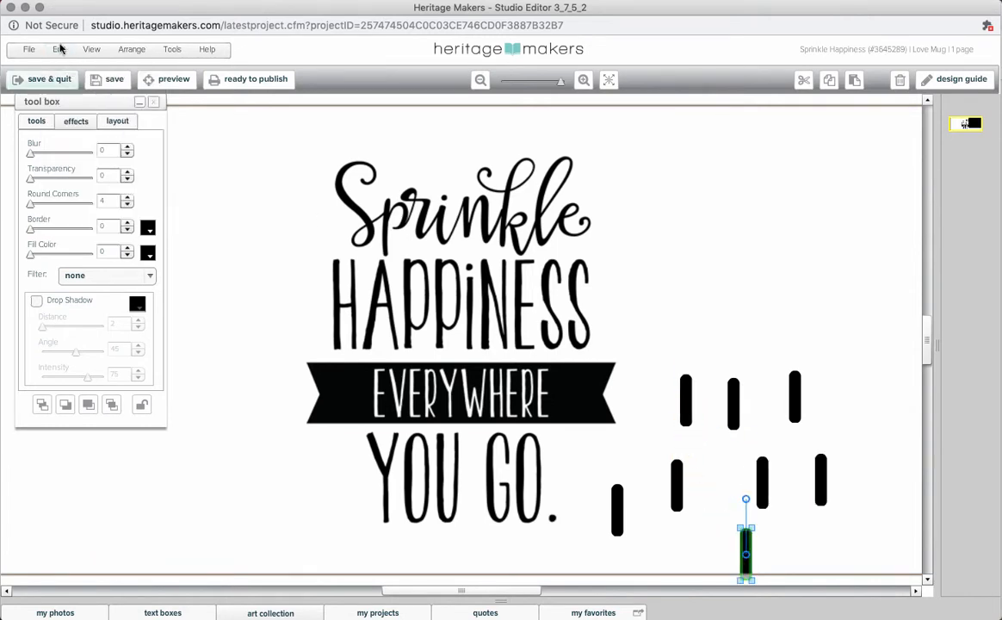
pyautogui.click(58, 49)
pyautogui.click(90, 158)
pyautogui.click(59, 50)
pyautogui.click(86, 158)
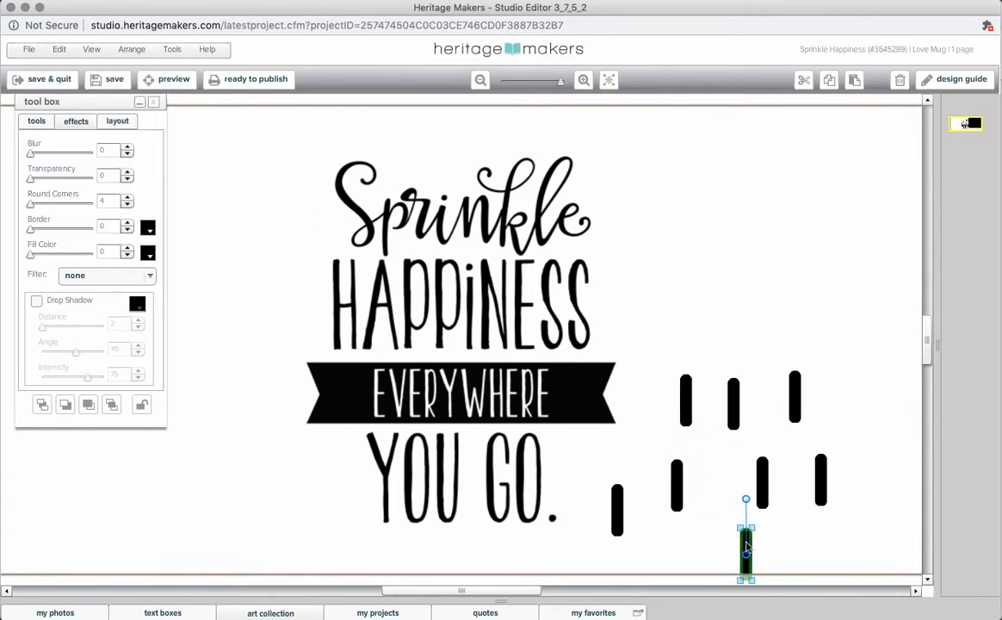
# - Move two of the pasted bars to the left of "YOU GO." and rotate them to different angles
pyautogui.moveTo(746, 544); pyautogui.dragTo(272, 499)
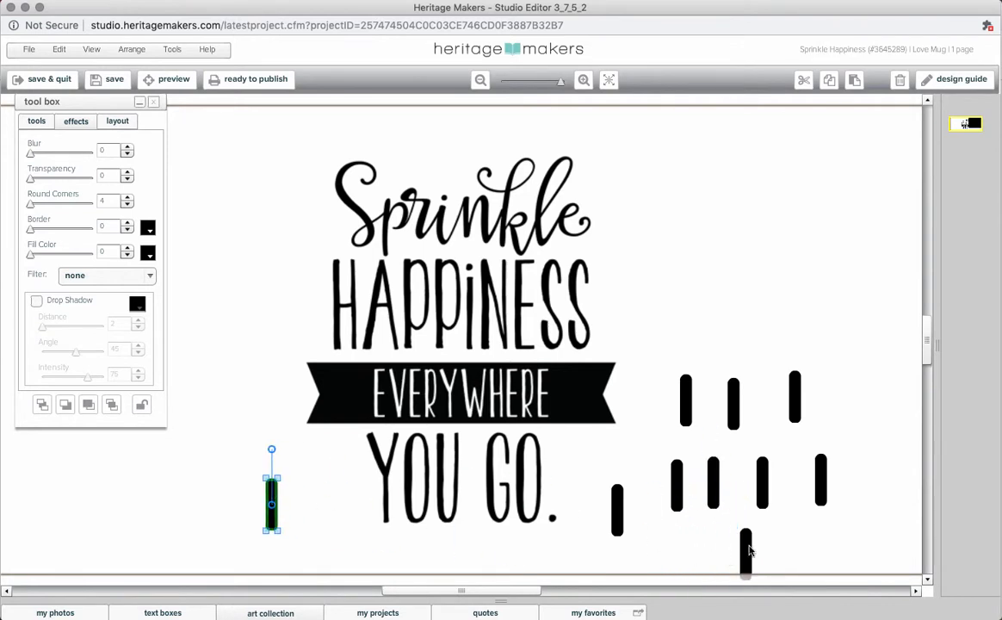
pyautogui.moveTo(748, 551); pyautogui.dragTo(205, 478)
pyautogui.moveTo(205, 423); pyautogui.dragTo(328, 513)
pyautogui.click(273, 519)
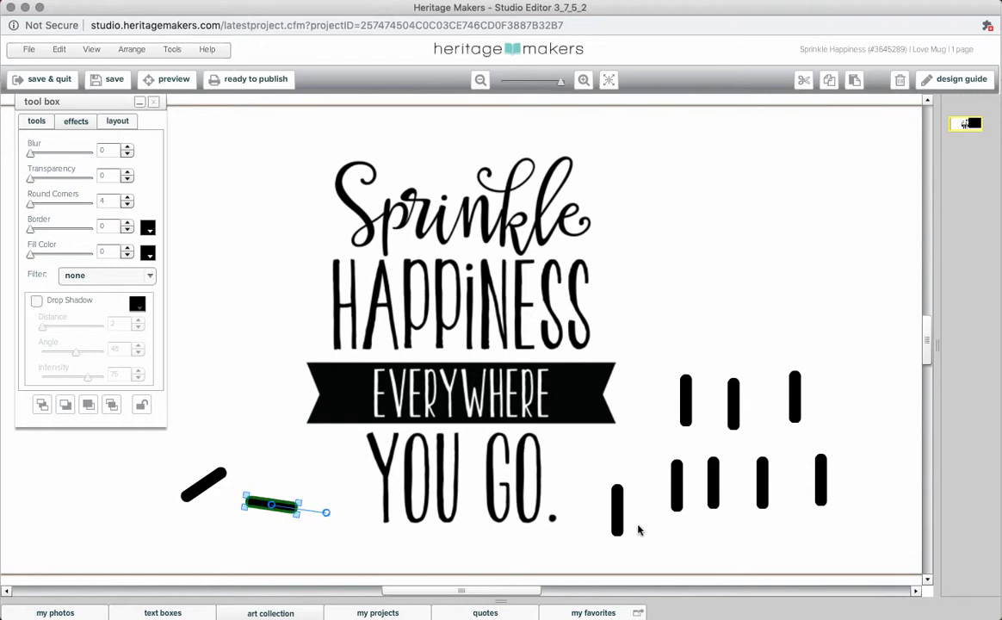
# - Rotate the two upright bars just to the right of "YOU GO." to different angles
pyautogui.click(617, 509)
pyautogui.moveTo(620, 462); pyautogui.dragTo(668, 522)
pyautogui.click(677, 486)
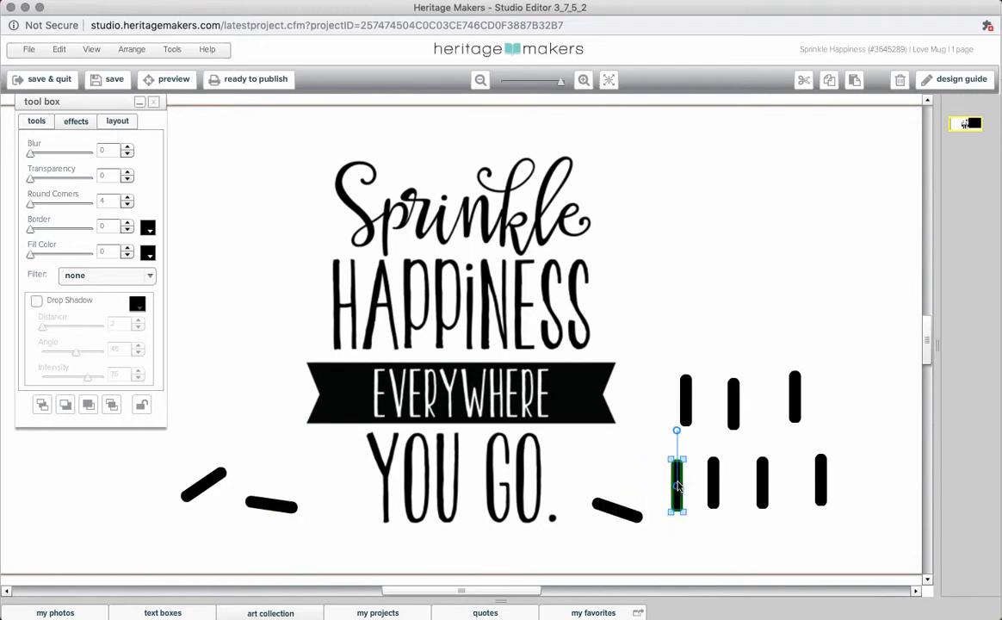
pyautogui.moveTo(676, 429); pyautogui.dragTo(647, 439)
# - Move two upright bars into the group left of the word art and tilt them, and lower and tilt one bar on the right
pyautogui.moveTo(687, 410); pyautogui.dragTo(271, 433)
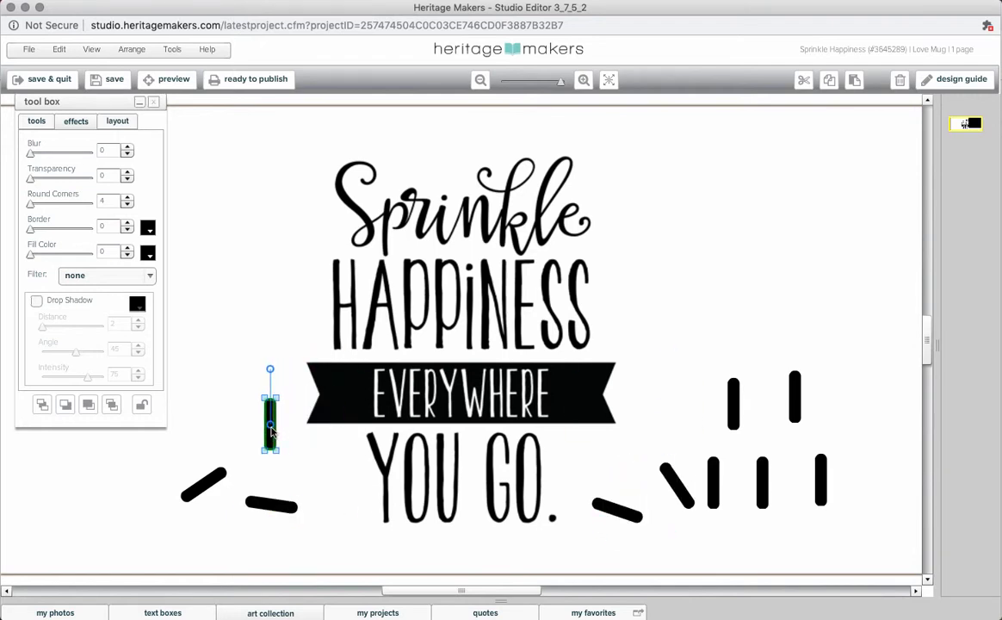
pyautogui.moveTo(269, 369); pyautogui.dragTo(276, 377)
pyautogui.click(712, 490)
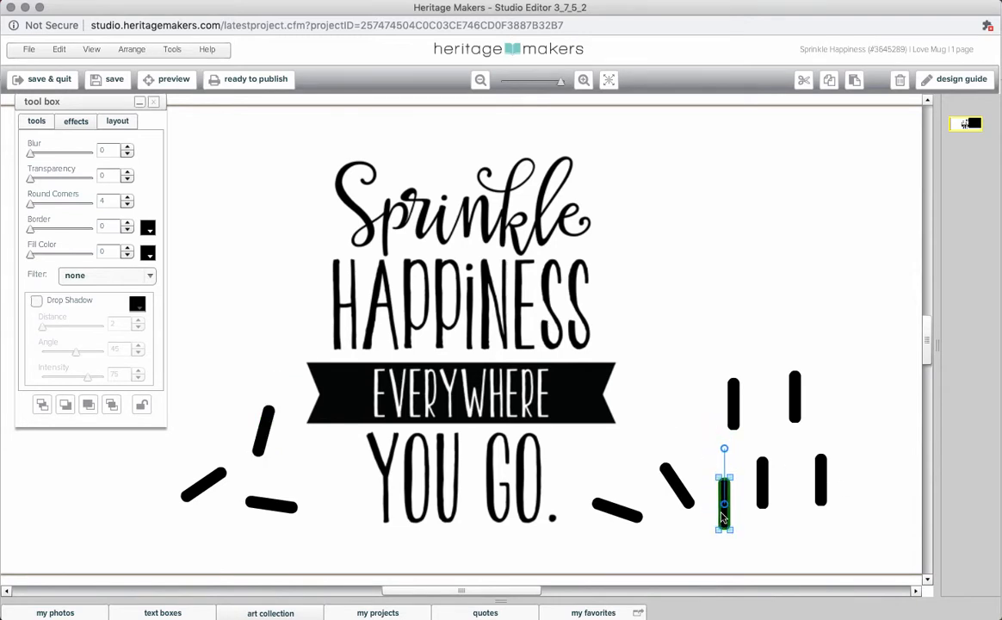
pyautogui.moveTo(713, 428); pyautogui.dragTo(747, 465)
pyautogui.click(763, 499)
pyautogui.moveTo(763, 501); pyautogui.dragTo(139, 509)
pyautogui.moveTo(139, 435); pyautogui.dragTo(108, 445)
# - Spread out the three remaining upright bars to the right of the word art and tilt each at a different angle
pyautogui.moveTo(733, 422); pyautogui.dragTo(722, 460)
pyautogui.moveTo(722, 386); pyautogui.dragTo(736, 385)
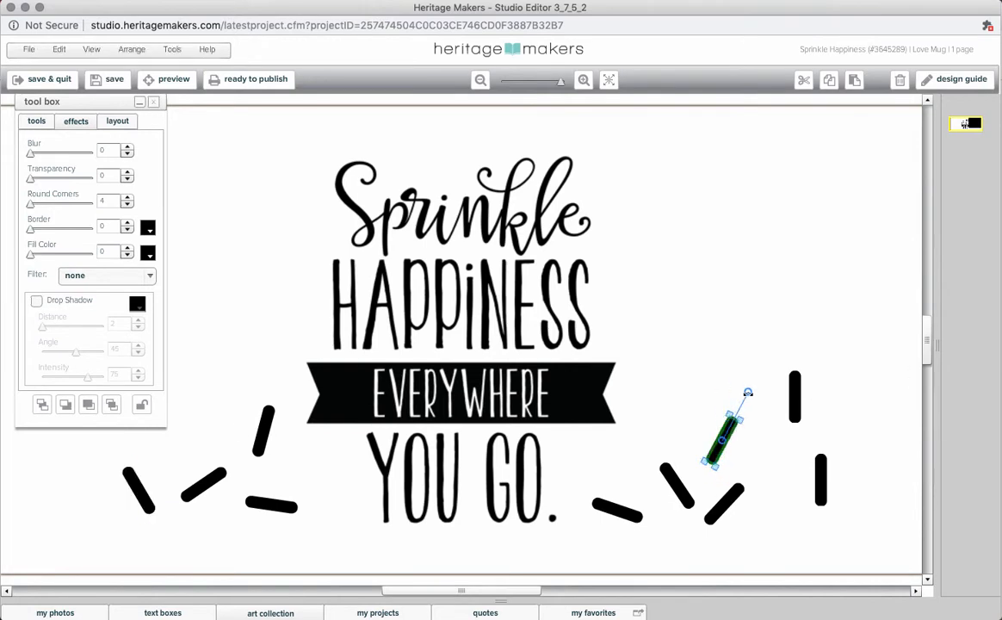
pyautogui.click(820, 479)
pyautogui.moveTo(820, 480); pyautogui.dragTo(783, 489)
pyautogui.moveTo(783, 440); pyautogui.dragTo(839, 502)
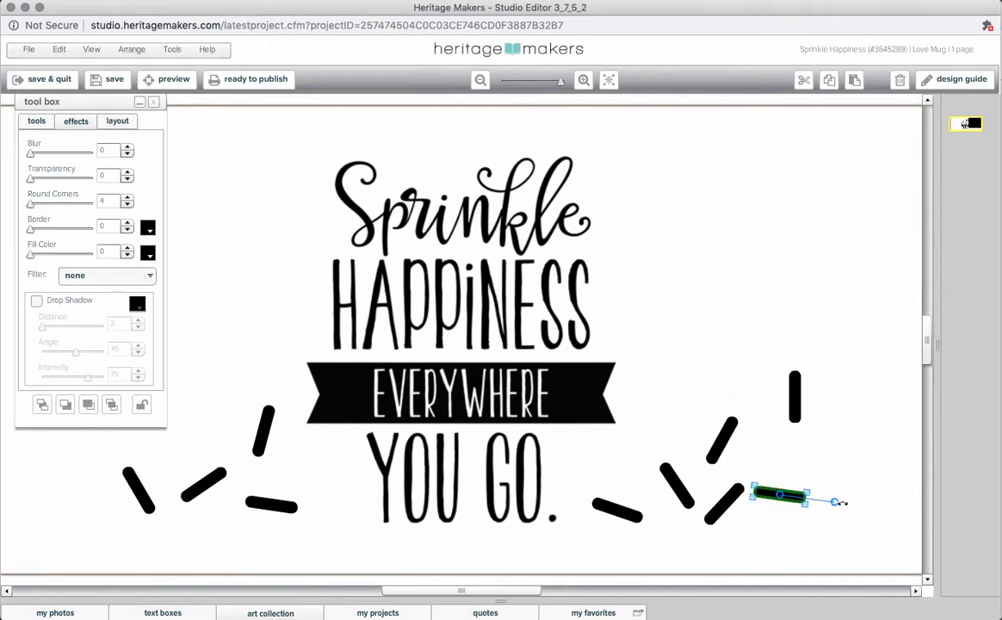
pyautogui.moveTo(770, 499); pyautogui.dragTo(778, 522)
pyautogui.moveTo(795, 414); pyautogui.dragTo(868, 445)
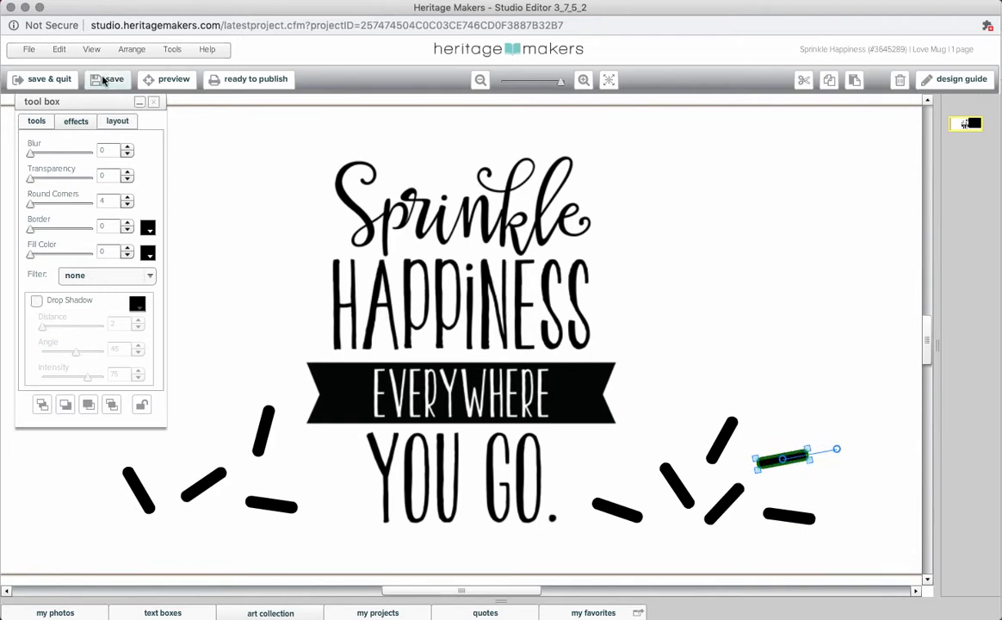
# - Paste two more bars, move them to the outer left of the word art and tilt them in opposite directions
pyautogui.click(59, 49)
pyautogui.click(82, 159)
pyautogui.click(58, 49)
pyautogui.click(83, 159)
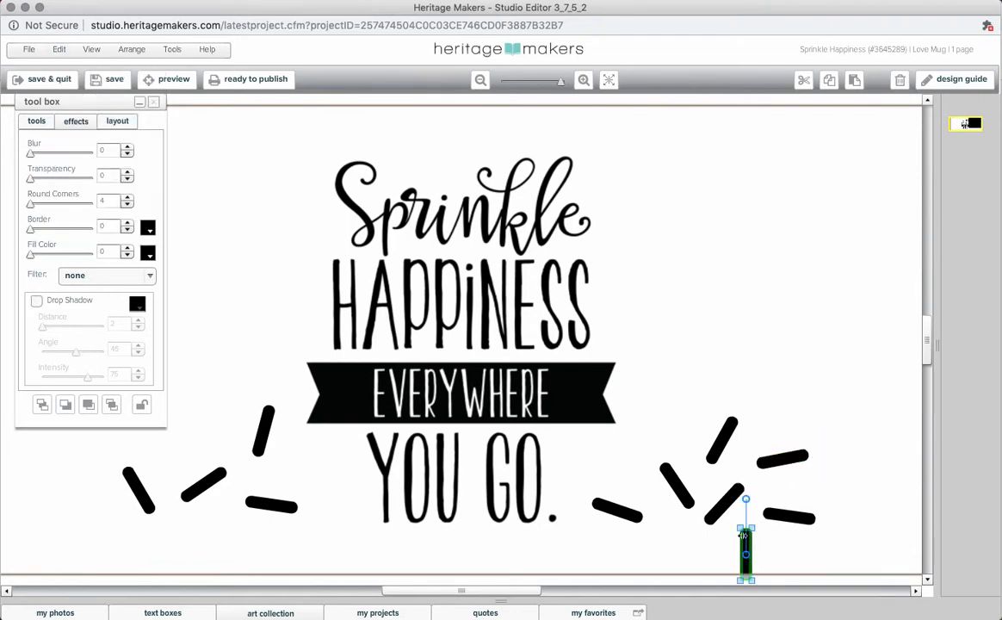
pyautogui.moveTo(738, 530); pyautogui.dragTo(213, 384)
pyautogui.moveTo(747, 549); pyautogui.dragTo(77, 508)
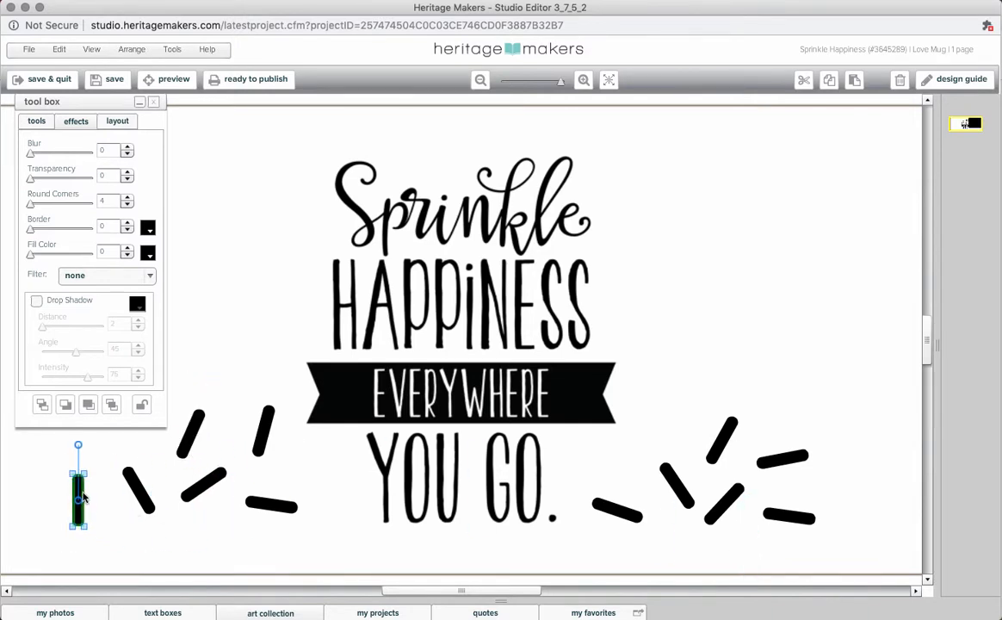
pyautogui.moveTo(80, 441); pyautogui.dragTo(39, 454)
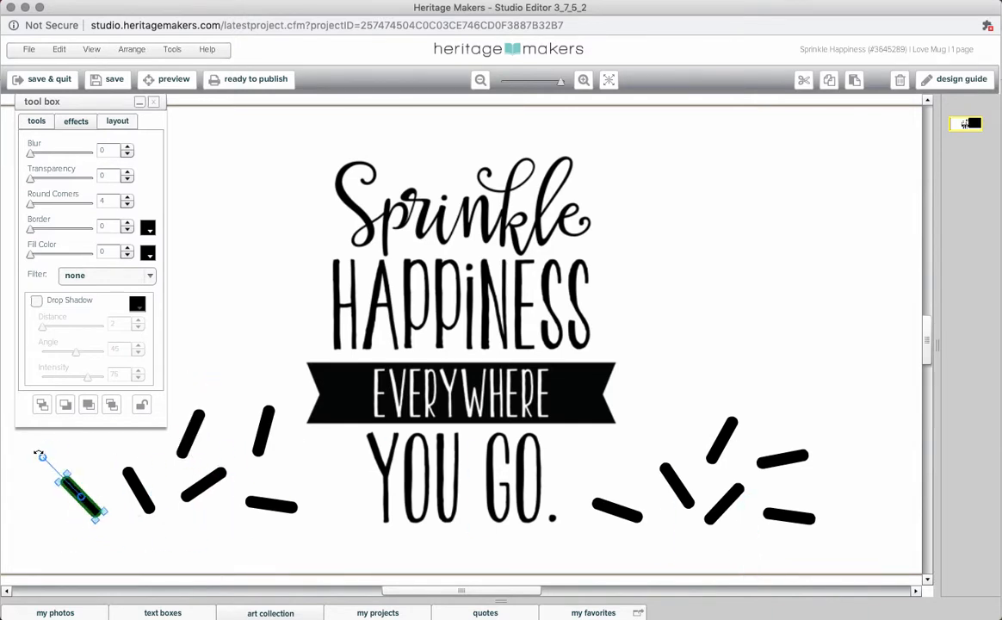
# - Fill the outer of the two upper bars in the left sprinkle group with pink
pyautogui.click(192, 432)
pyautogui.click(76, 121)
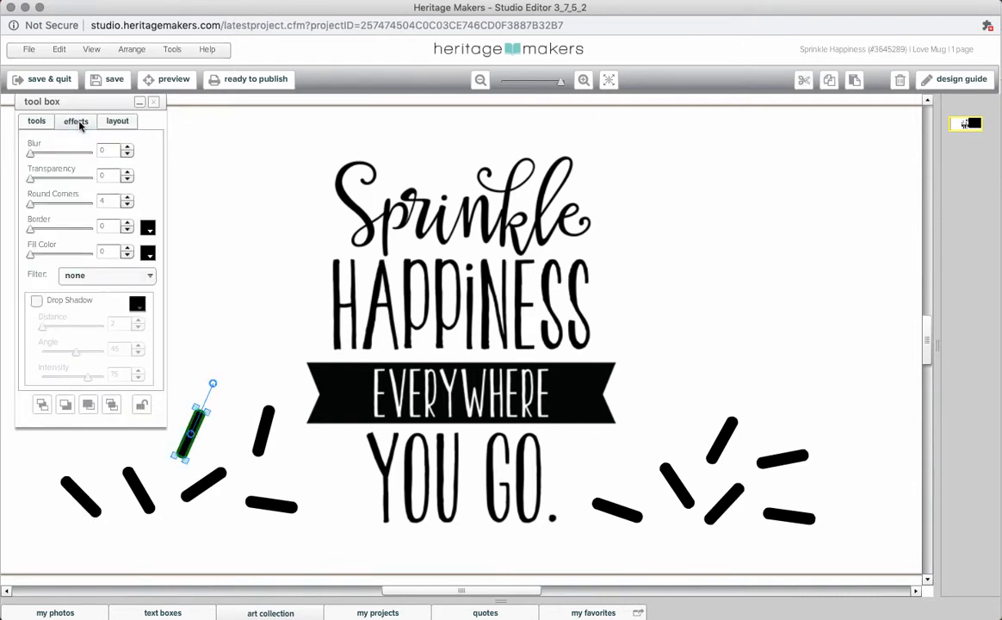
pyautogui.click(149, 255)
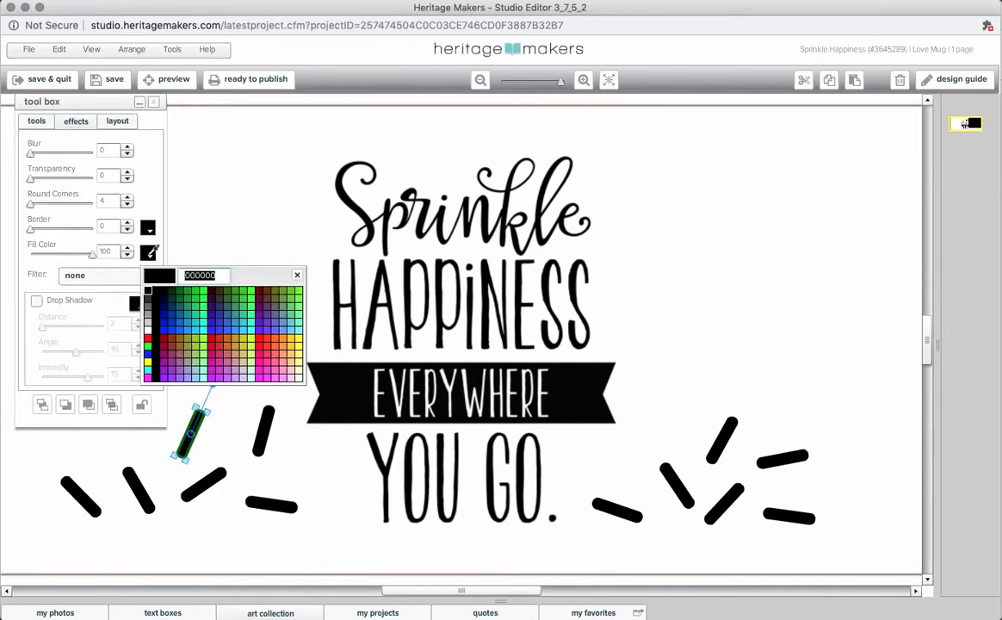
pyautogui.click(270, 366)
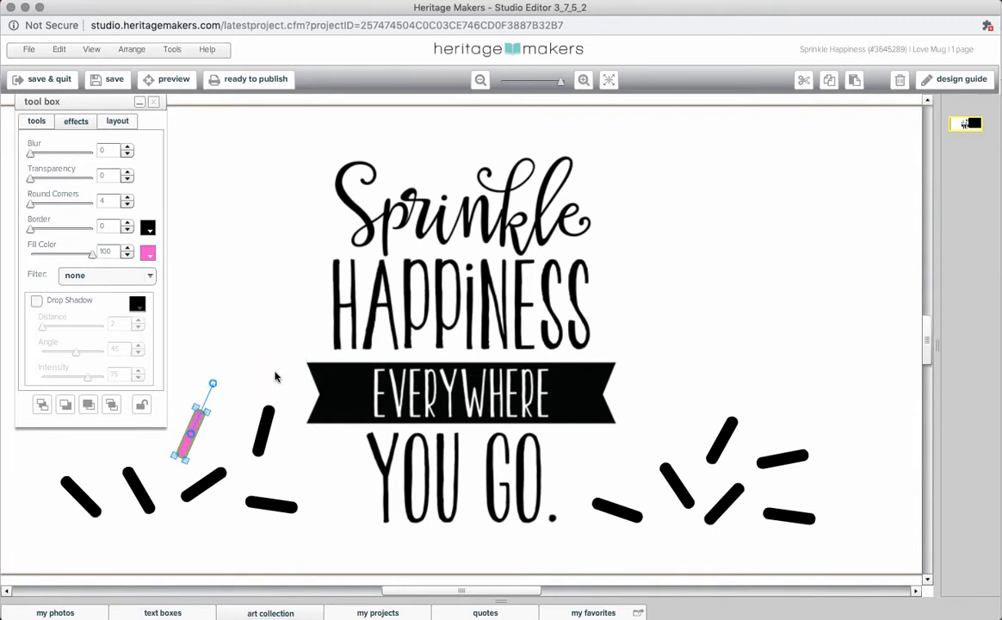
# - Copy the pink bar and paste its format onto the outermost bar in the left sprinkle group
pyautogui.click(58, 49)
pyautogui.click(86, 146)
pyautogui.click(80, 495)
pyautogui.click(58, 49)
pyautogui.moveTo(95, 173)
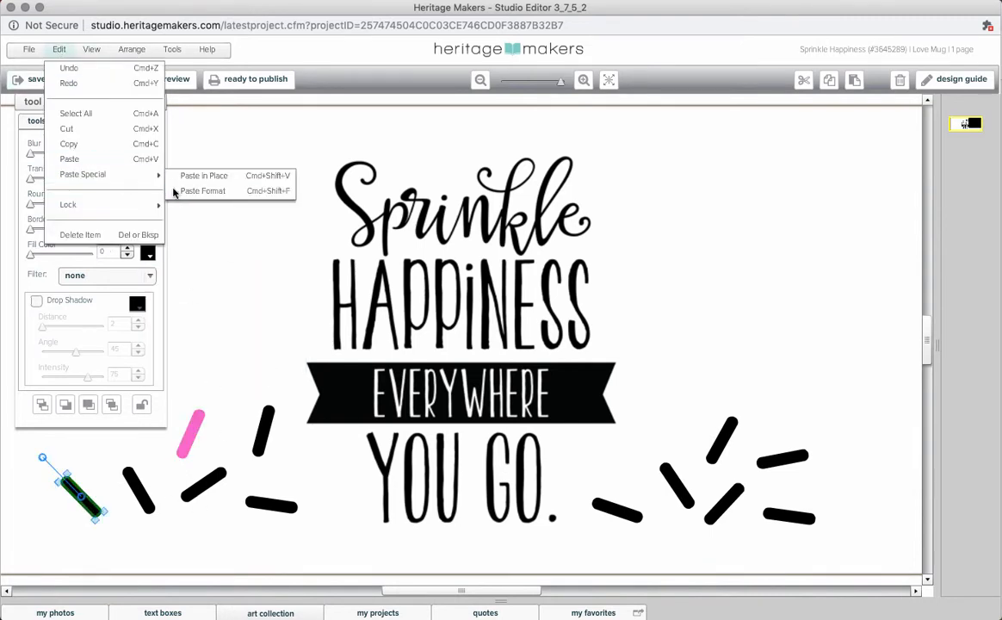
pyautogui.click(230, 175)
# - Paste the pink format onto the bar beside "YOU GO." and the upper outer bar in the right sprinkle group
pyautogui.click(616, 511)
pyautogui.click(58, 49)
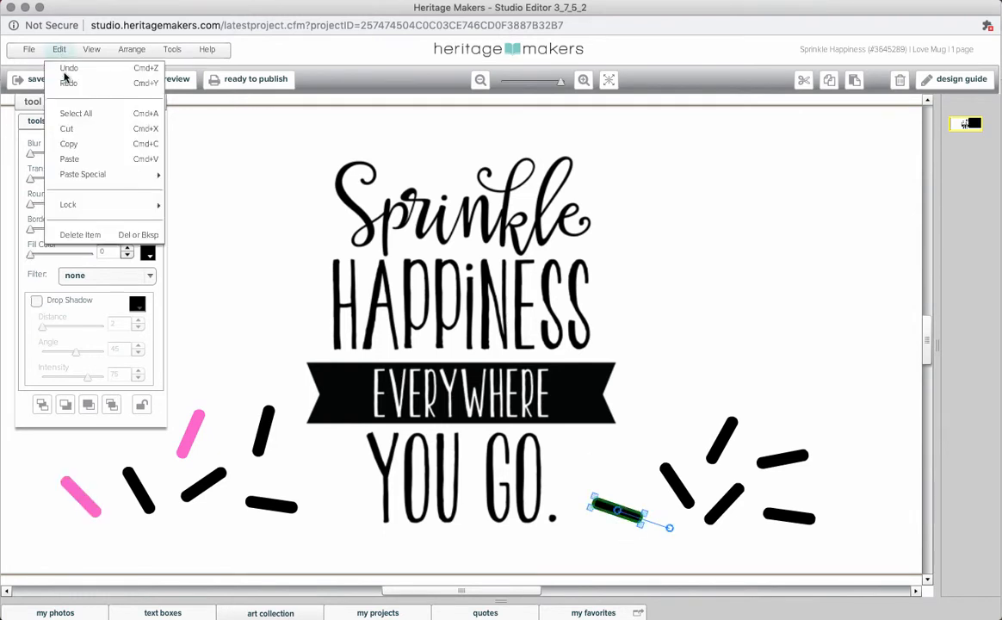
pyautogui.click(250, 187)
pyautogui.click(757, 466)
pyautogui.click(58, 49)
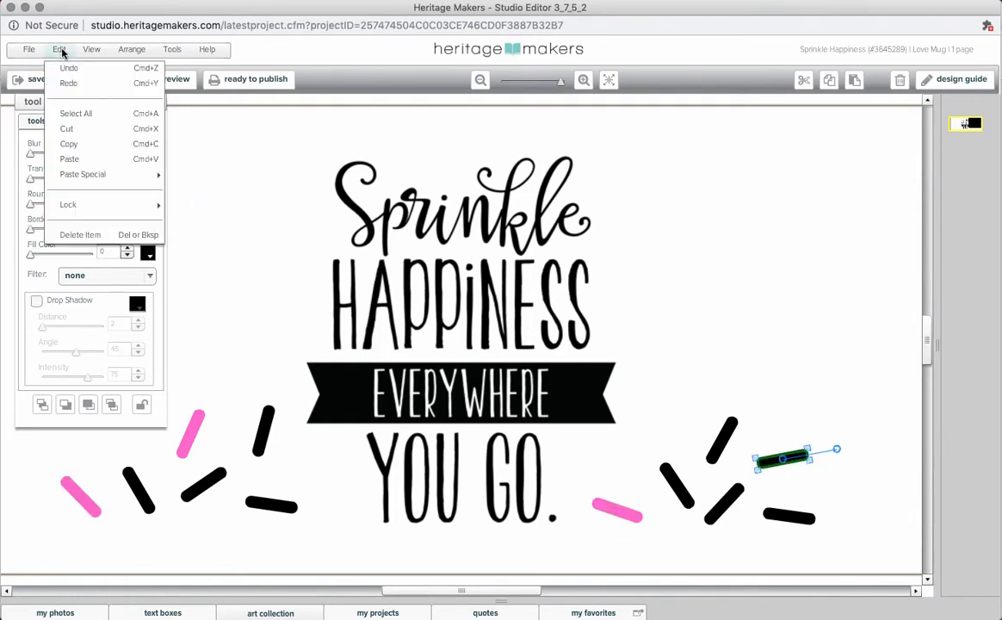
pyautogui.click(232, 187)
# - Fill the black bar next to the outermost pink bar on the left with light yellow and copy it
pyautogui.click(138, 489)
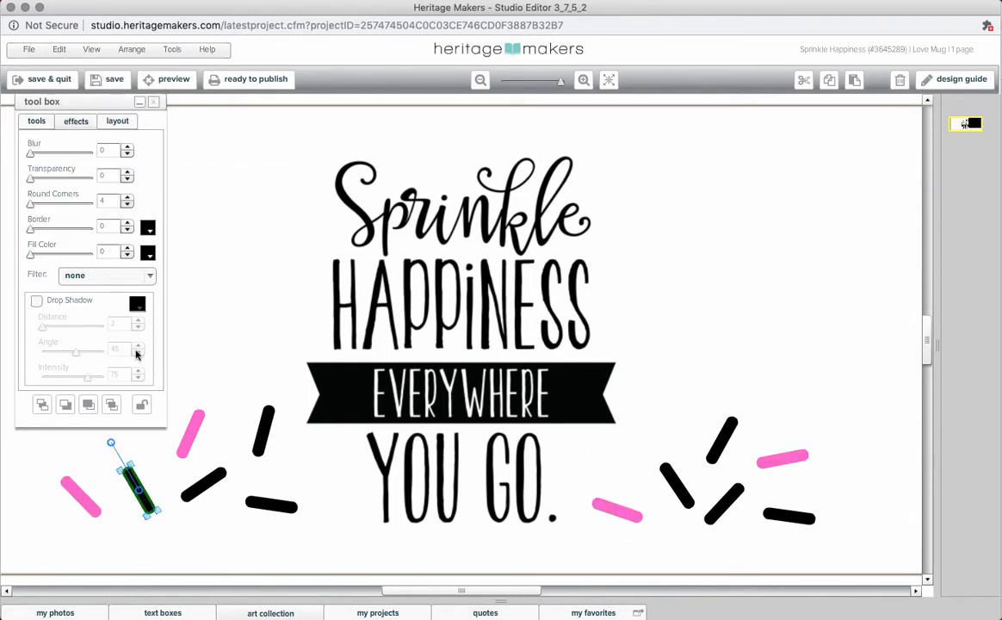
pyautogui.click(148, 252)
pyautogui.click(299, 356)
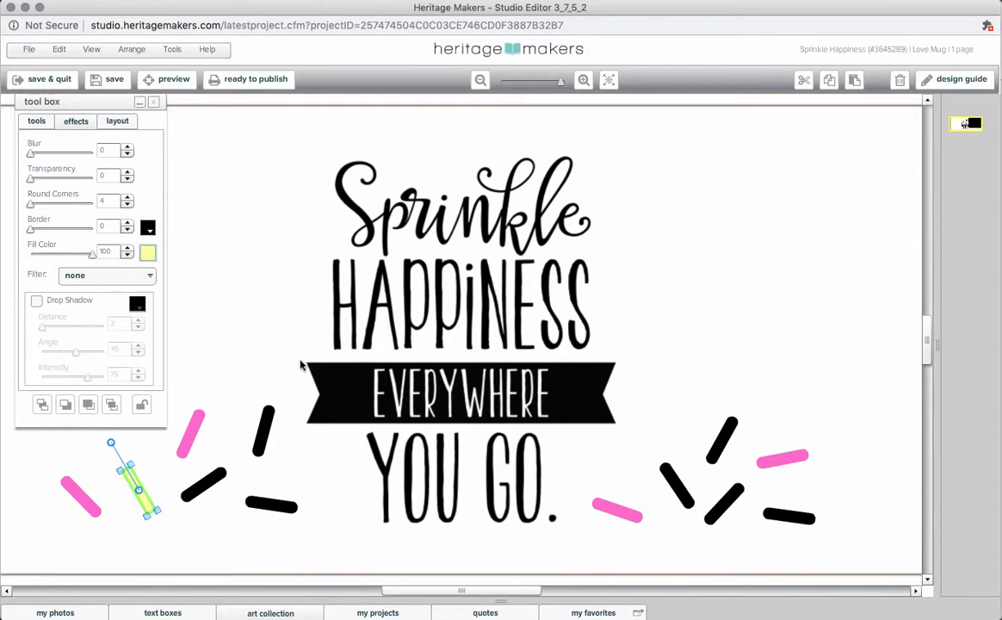
pyautogui.click(59, 49)
pyautogui.click(76, 133)
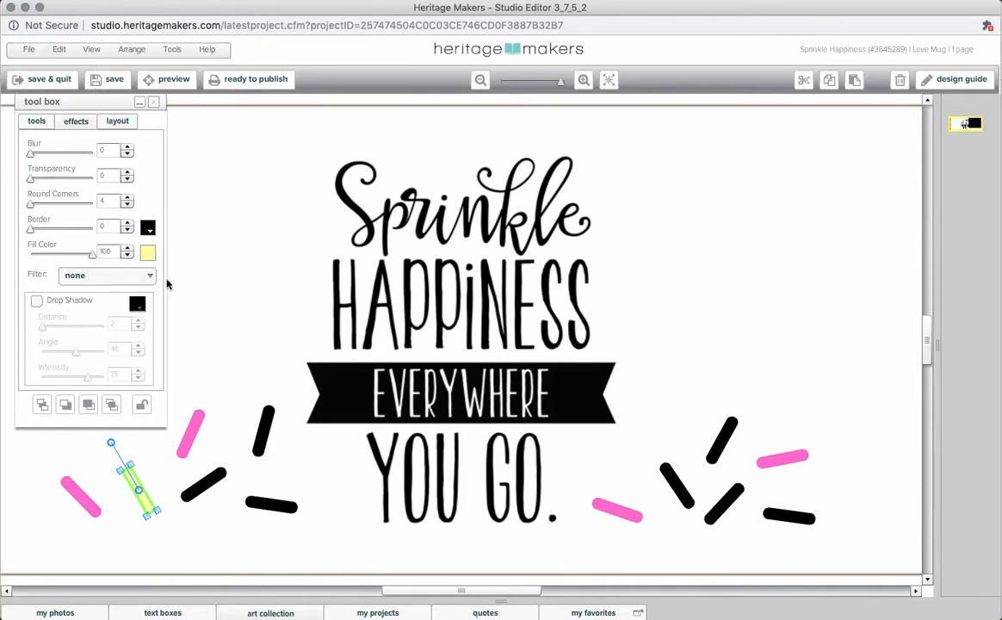
# - Paste the yellow format onto the nearly horizontal bar just left of "YOU GO."
pyautogui.click(281, 509)
pyautogui.click(58, 49)
pyautogui.moveTo(83, 174)
pyautogui.click(207, 188)
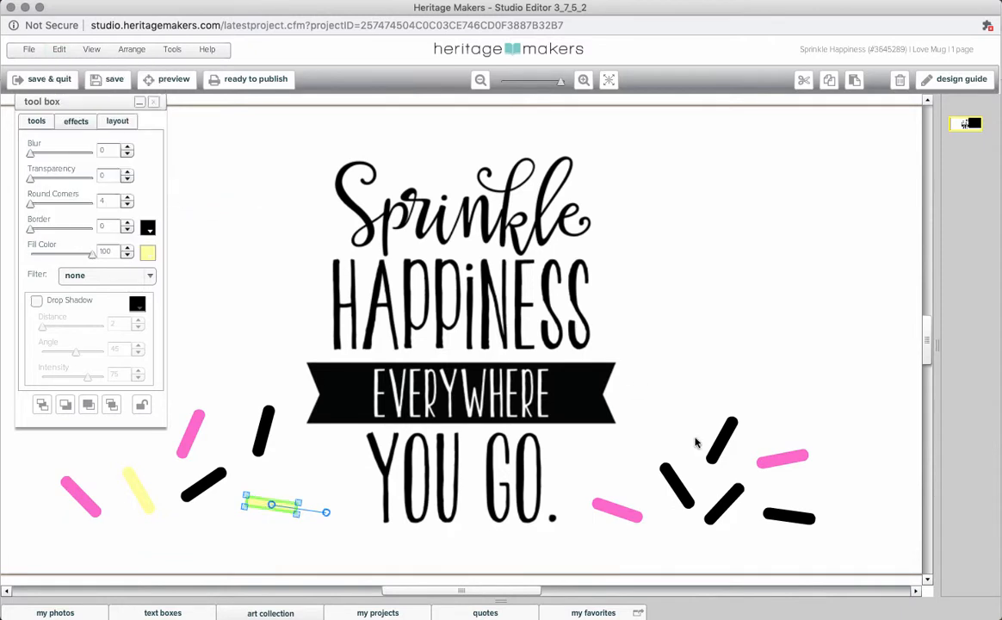
# - Paste the yellow format onto the steep inner bar and the lower outer bar in the right sprinkle group
pyautogui.click(675, 485)
pyautogui.click(58, 49)
pyautogui.click(207, 189)
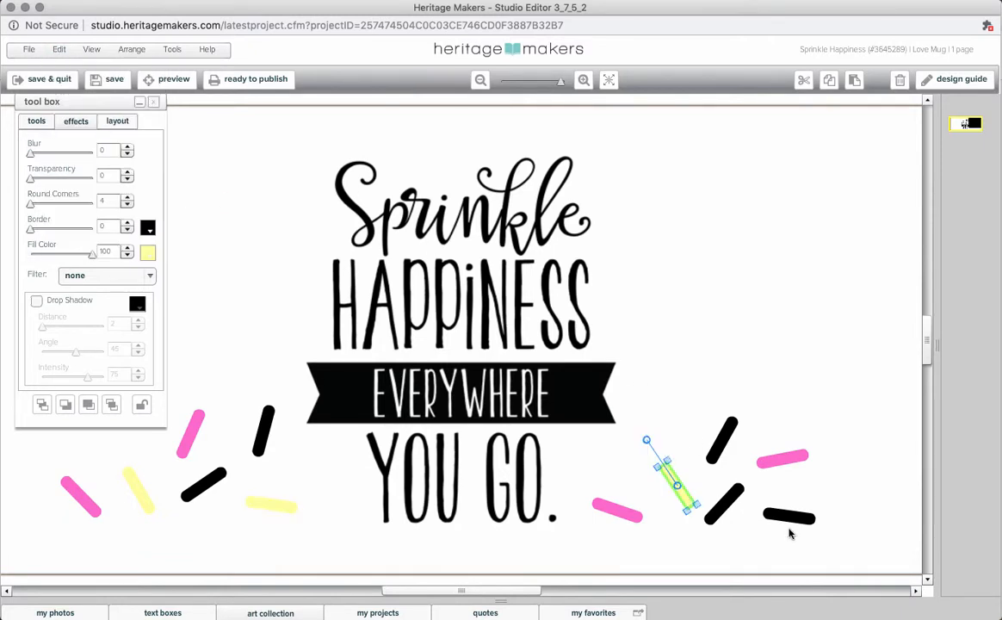
pyautogui.click(787, 516)
pyautogui.click(59, 49)
pyautogui.click(206, 189)
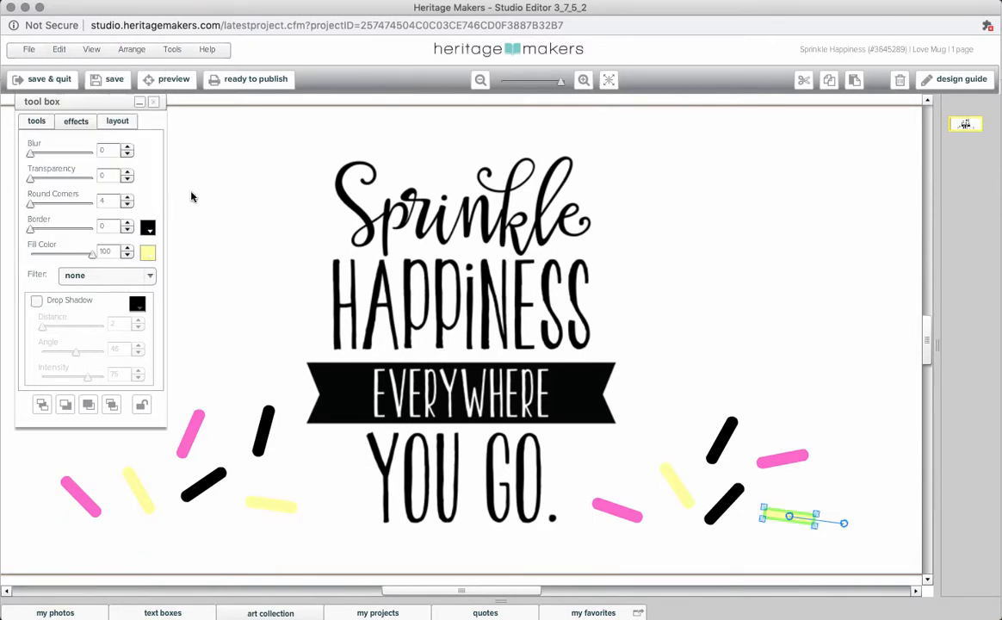
# - Fill the black bar in the middle of the left sprinkle group with mint green and copy it
pyautogui.click(204, 484)
pyautogui.click(148, 253)
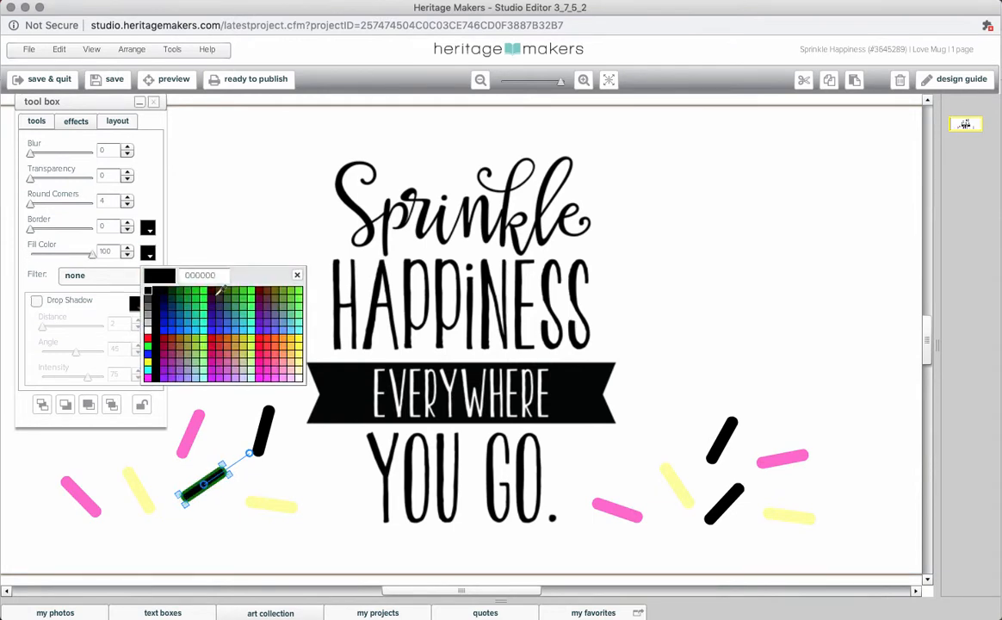
pyautogui.click(250, 310)
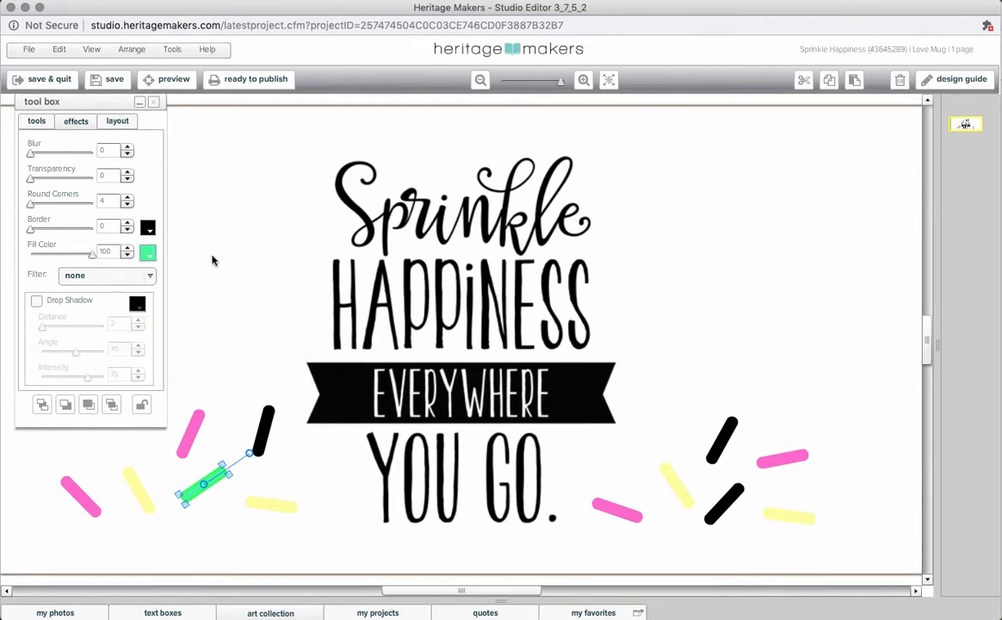
pyautogui.click(58, 49)
pyautogui.click(80, 145)
# - Paste the mint green format onto the lower black bar in the right sprinkle group
pyautogui.click(730, 499)
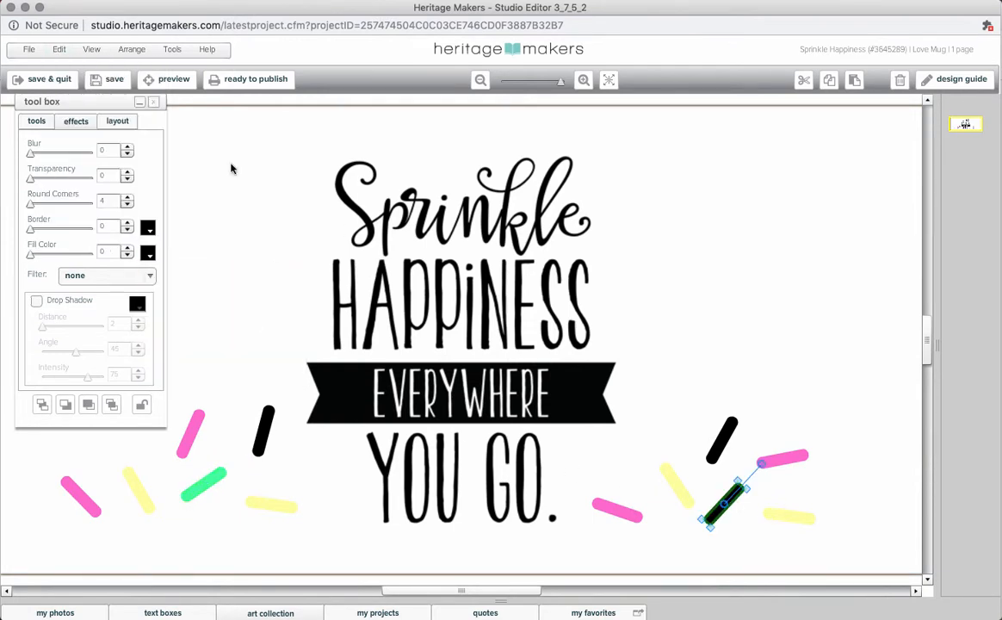
pyautogui.click(58, 49)
pyautogui.moveTo(125, 166)
pyautogui.click(185, 191)
# - Fill the last black bar on the left with light cyan and paste its format onto the last black bar on the right
pyautogui.click(264, 430)
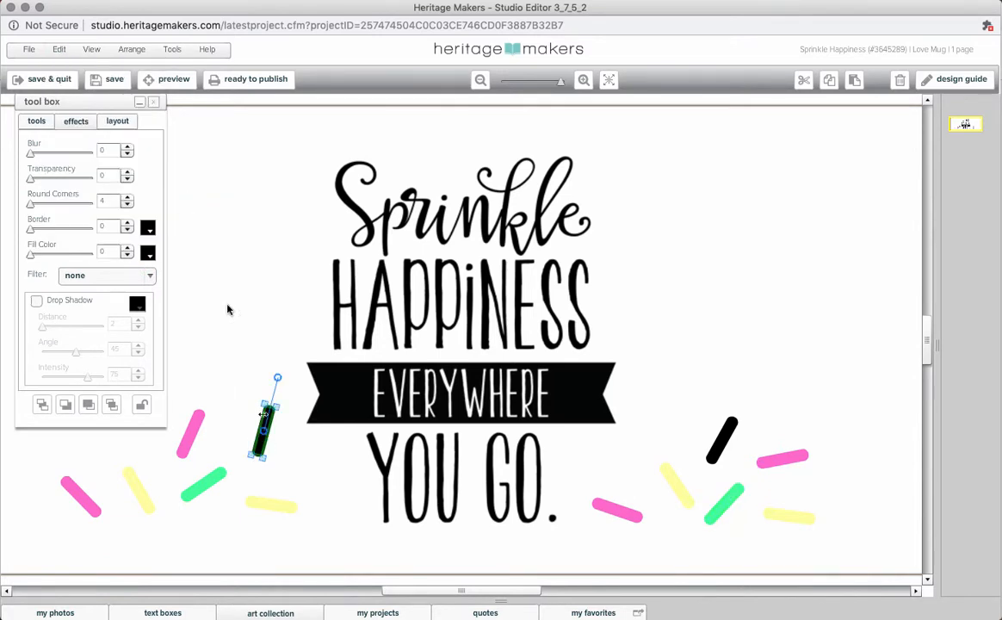
pyautogui.click(148, 253)
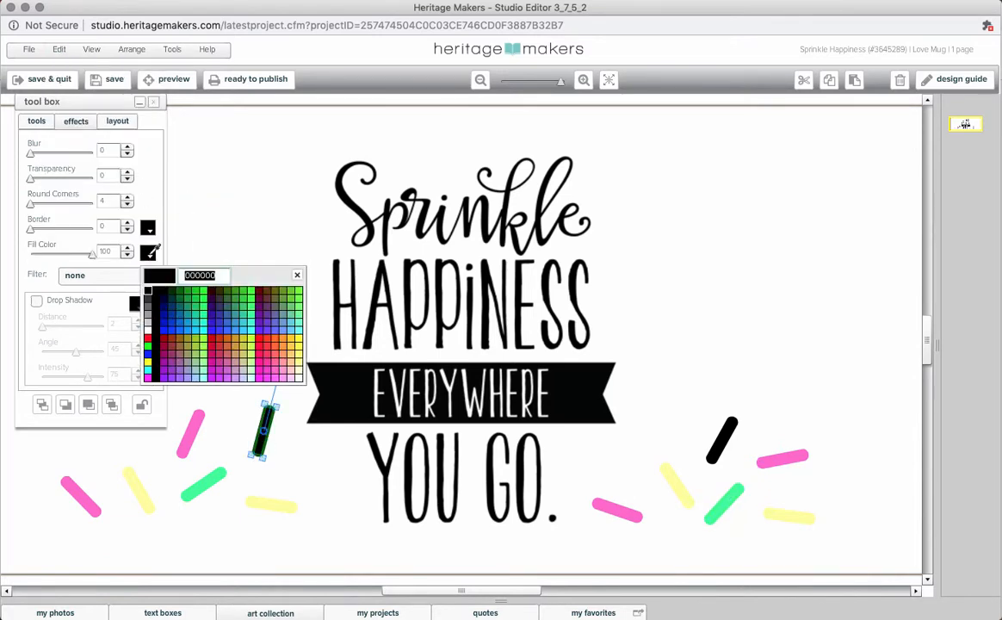
pyautogui.click(301, 323)
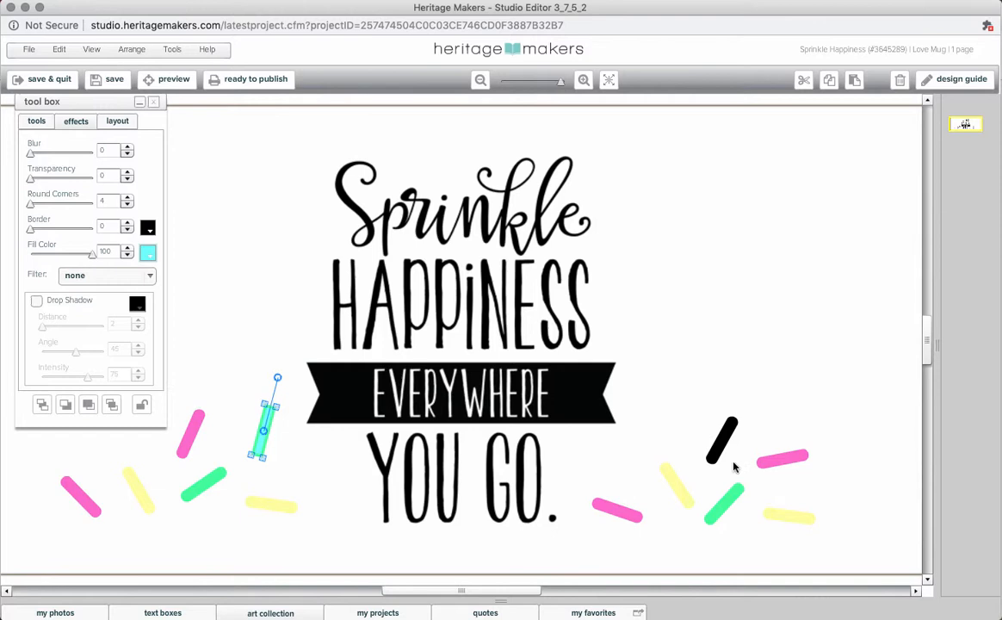
pyautogui.click(58, 49)
pyautogui.click(75, 158)
pyautogui.click(59, 49)
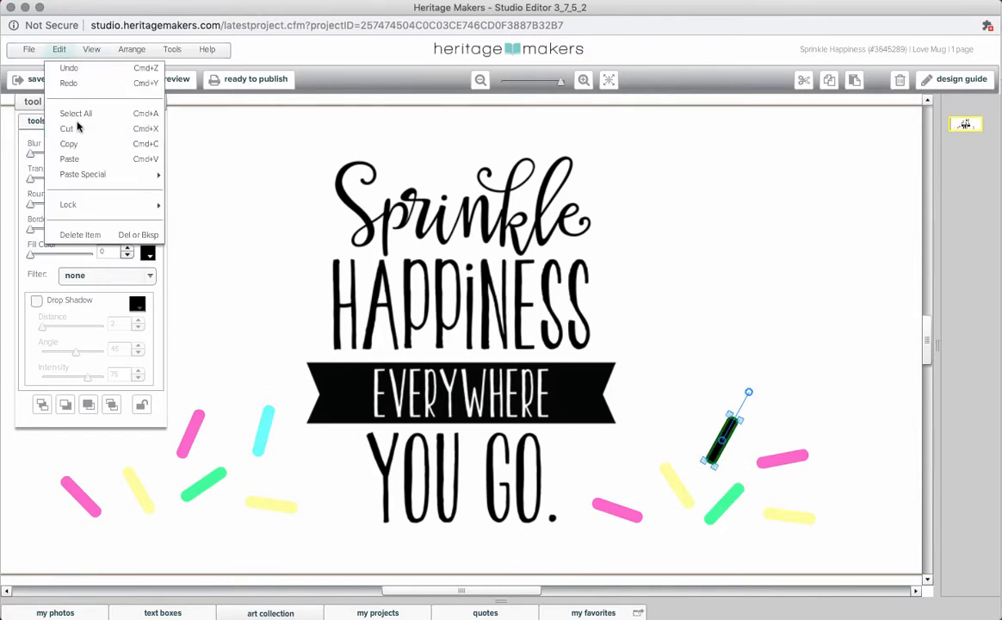
pyautogui.moveTo(159, 174)
pyautogui.click(207, 191)
# - Duplicate the cyan bar, move the copy to the far left above the outermost pink bar and rotate it nearly horizontal
pyautogui.click(55, 51)
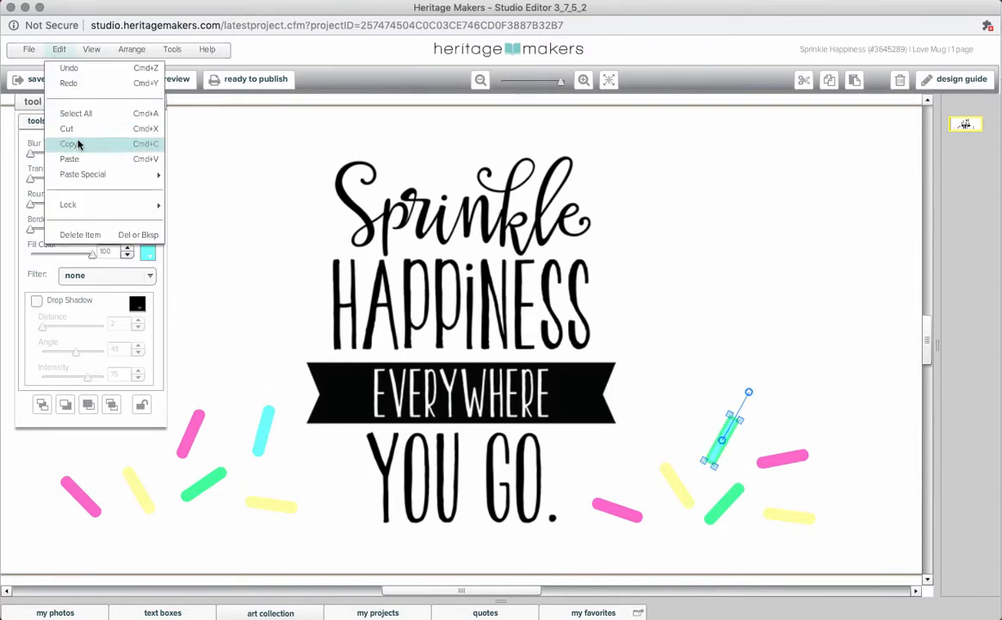
pyautogui.click(75, 141)
pyautogui.click(69, 47)
pyautogui.click(75, 157)
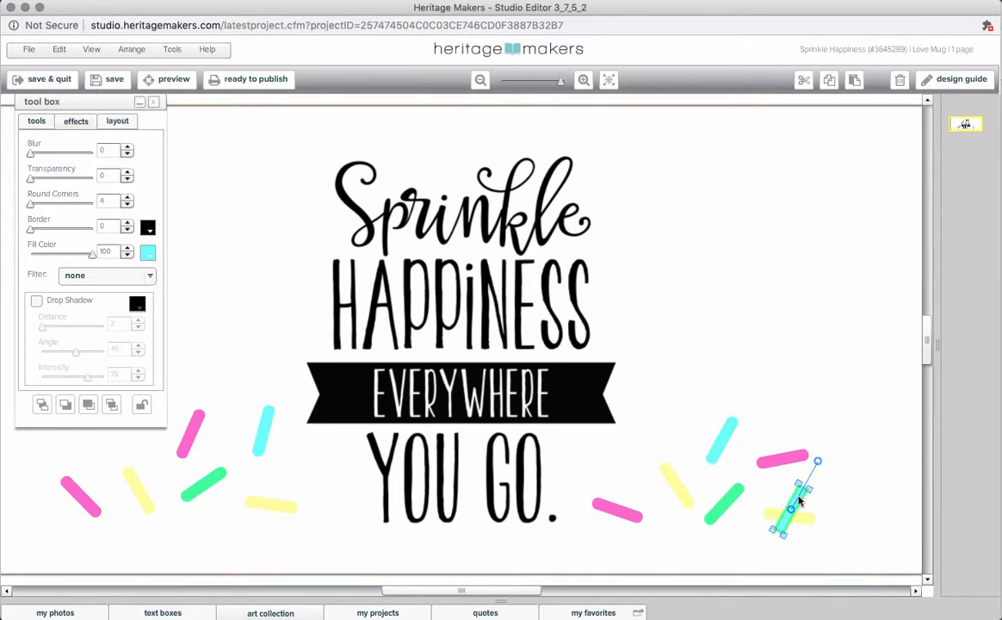
pyautogui.moveTo(798, 500); pyautogui.dragTo(109, 436)
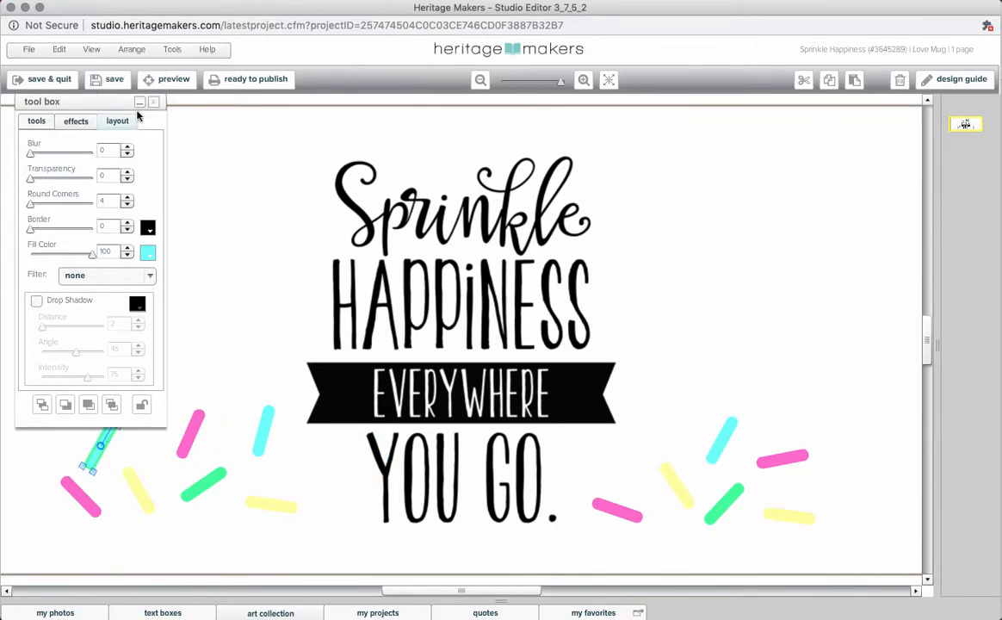
pyautogui.click(140, 101)
pyautogui.moveTo(134, 393); pyautogui.dragTo(24, 440)
pyautogui.moveTo(117, 450); pyautogui.dragTo(86, 450)
pyautogui.click(319, 542)
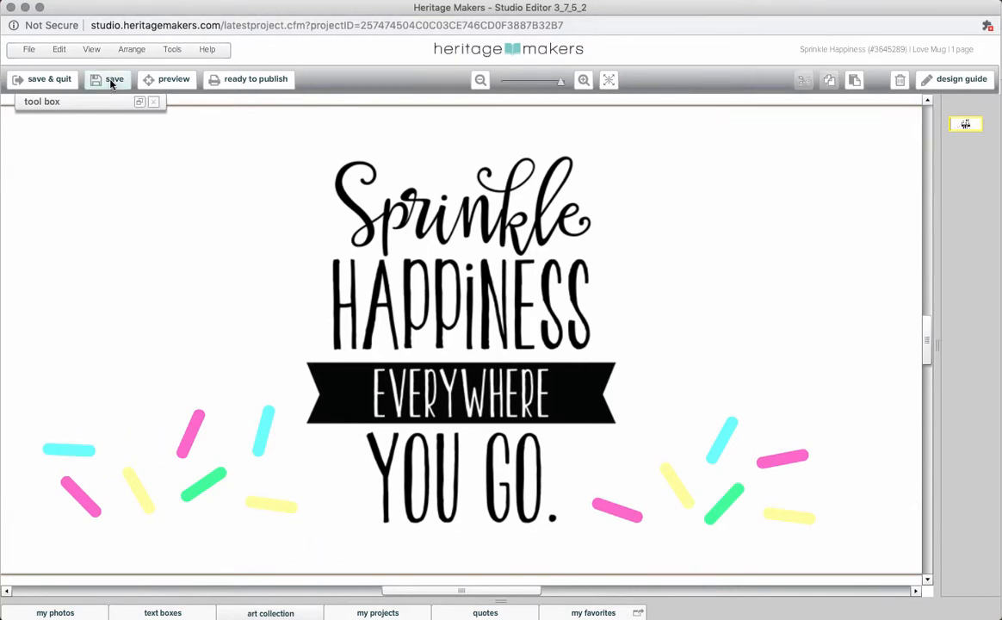
# - Publish the finished mug project, confirming that every page has been reviewed and displays as wanted for print
pyautogui.click(253, 80)
pyautogui.click(478, 380)
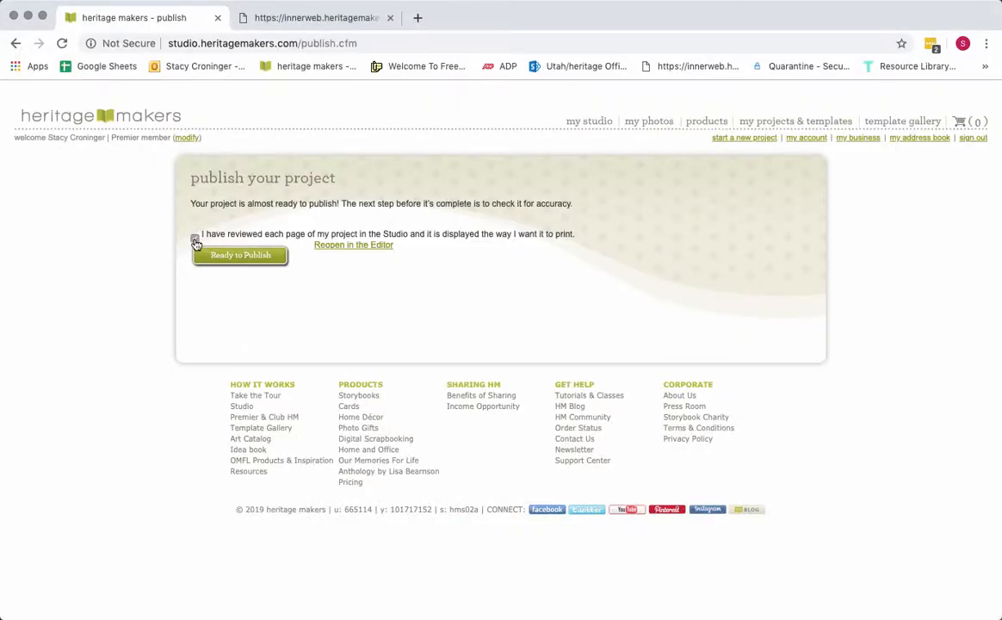
pyautogui.click(195, 239)
pyautogui.click(234, 255)
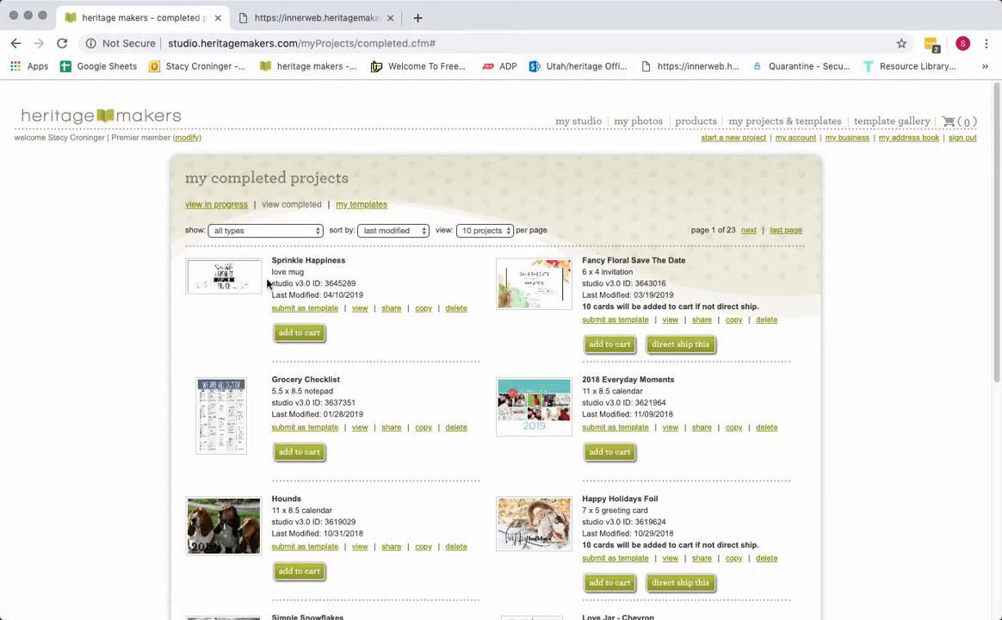